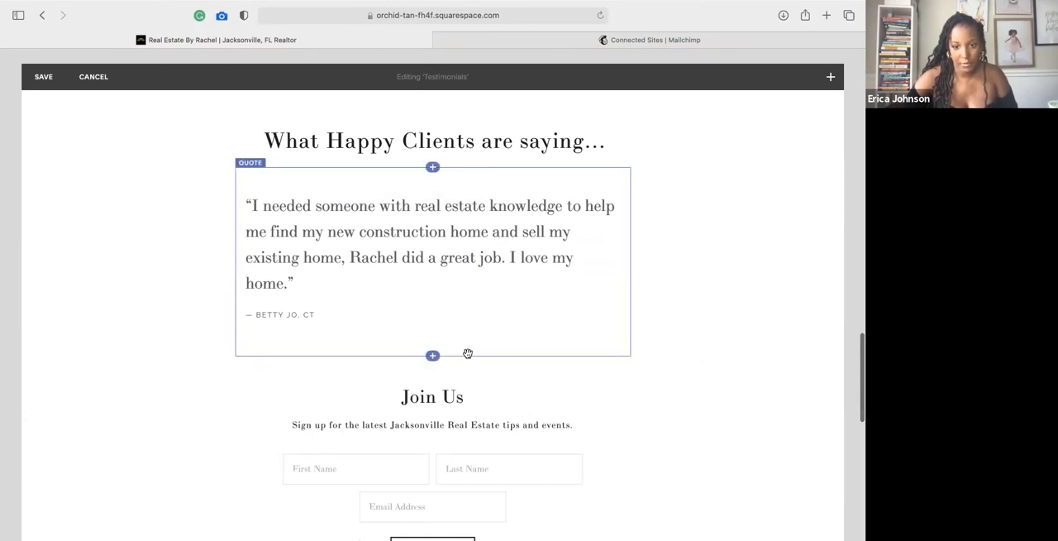
# Add a quote block between the existing testimonial and the newsletter form, and place it in a column left of that testimonial.
pyautogui.scroll(-3, 432, 354)
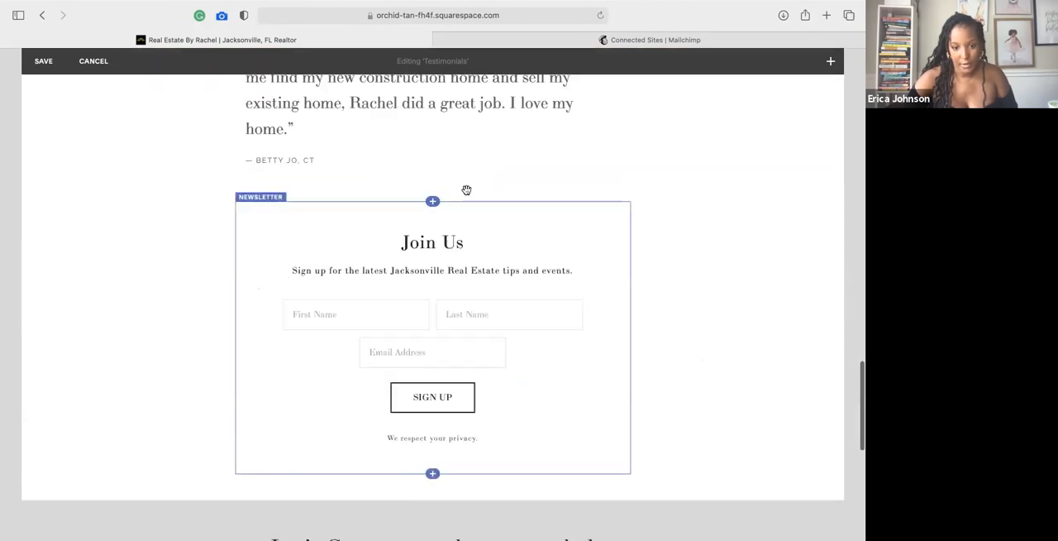
pyautogui.scroll(3, 460, 322)
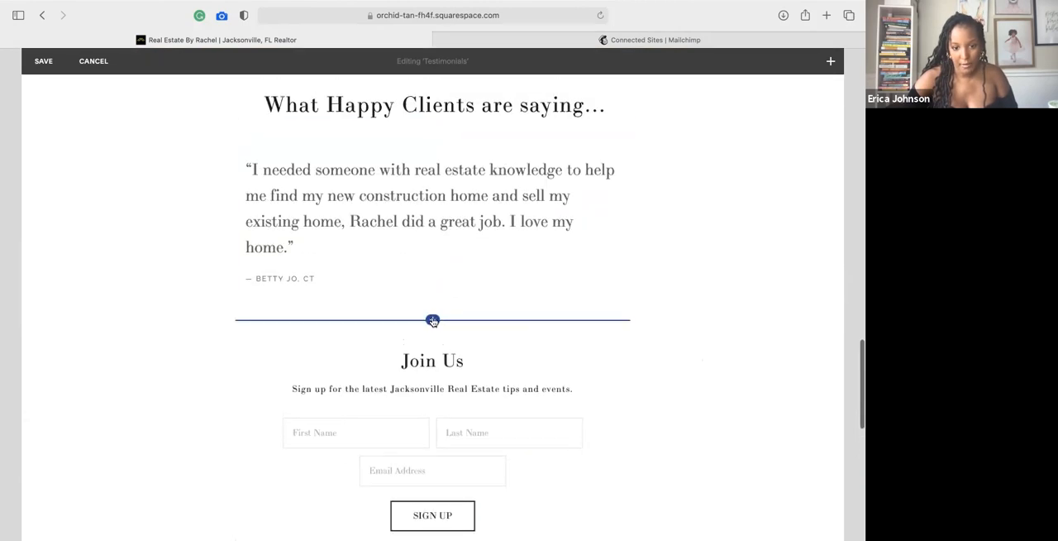
pyautogui.click(432, 319)
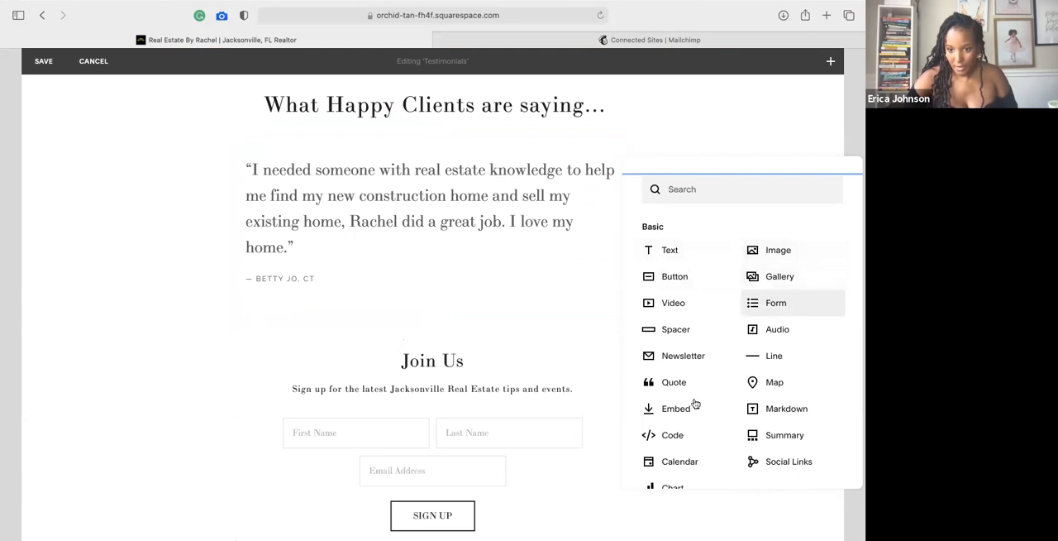
pyautogui.scroll(-2, 696, 412)
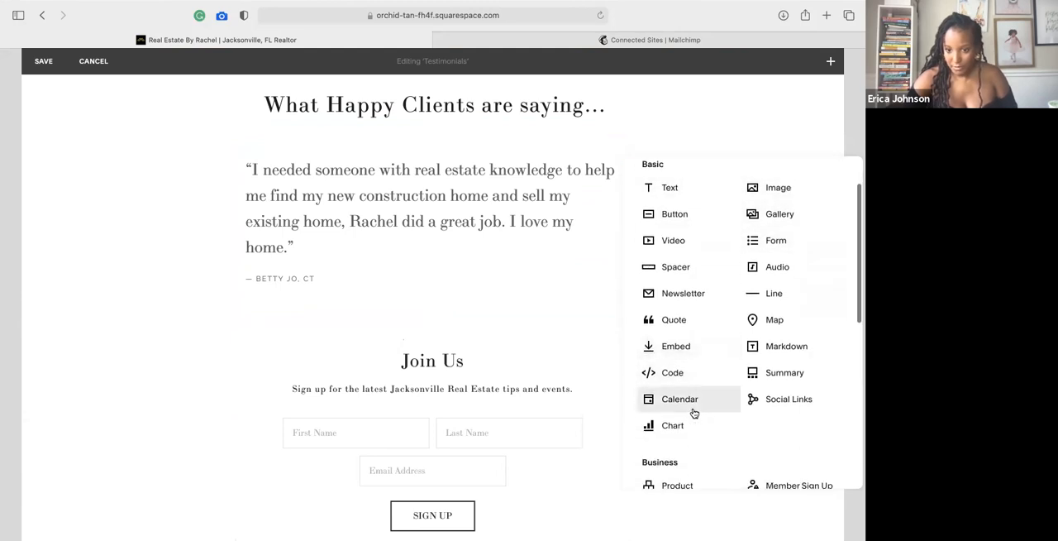
pyautogui.click(680, 327)
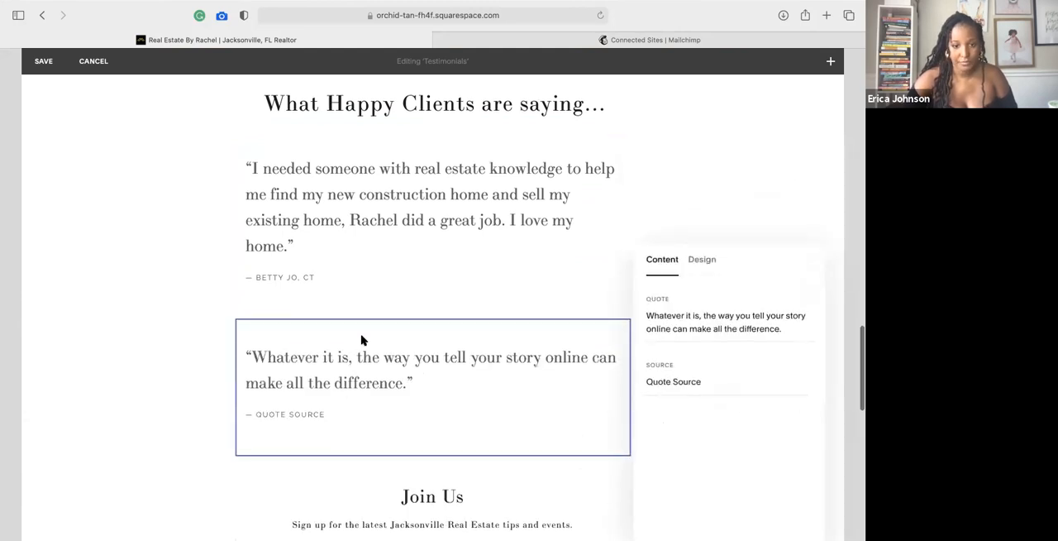
pyautogui.click(152, 466)
pyautogui.moveTo(442, 430); pyautogui.dragTo(368, 300)
# Replace the new block's placeholder quote with "Just wanted to say thank you for the work with helping me get the 19th St property sold.".
pyautogui.click(204, 246)
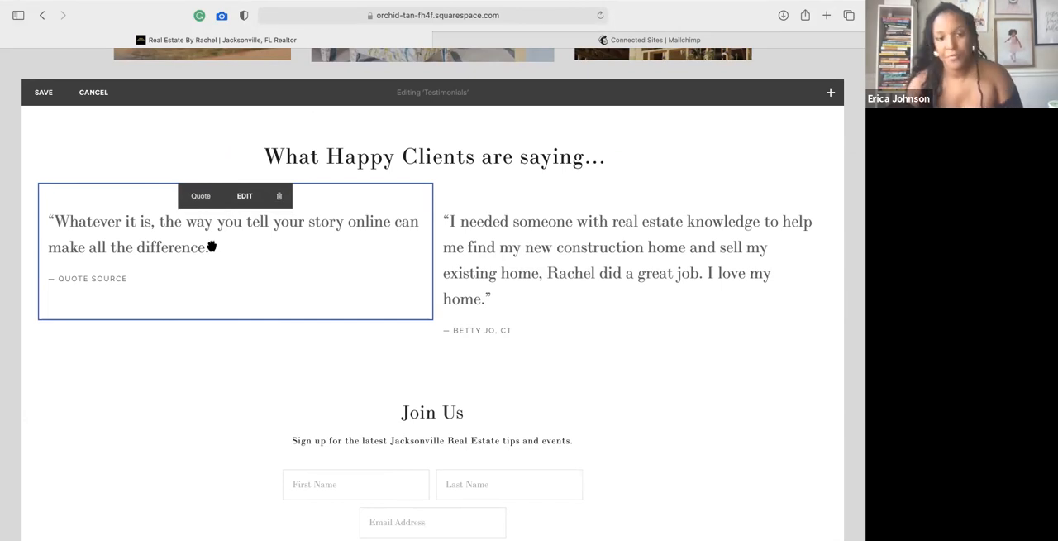
pyautogui.click(235, 199)
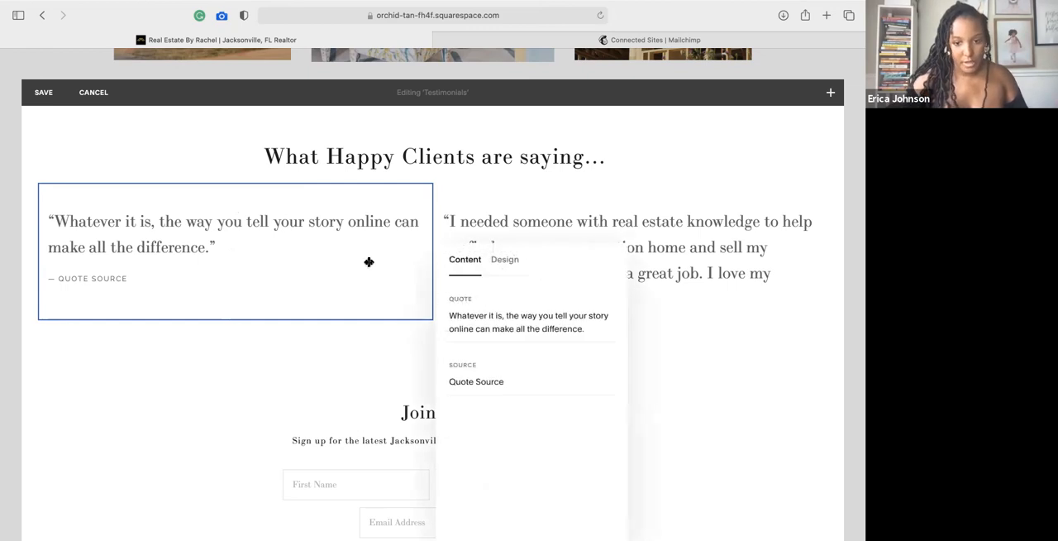
pyautogui.click(529, 323)
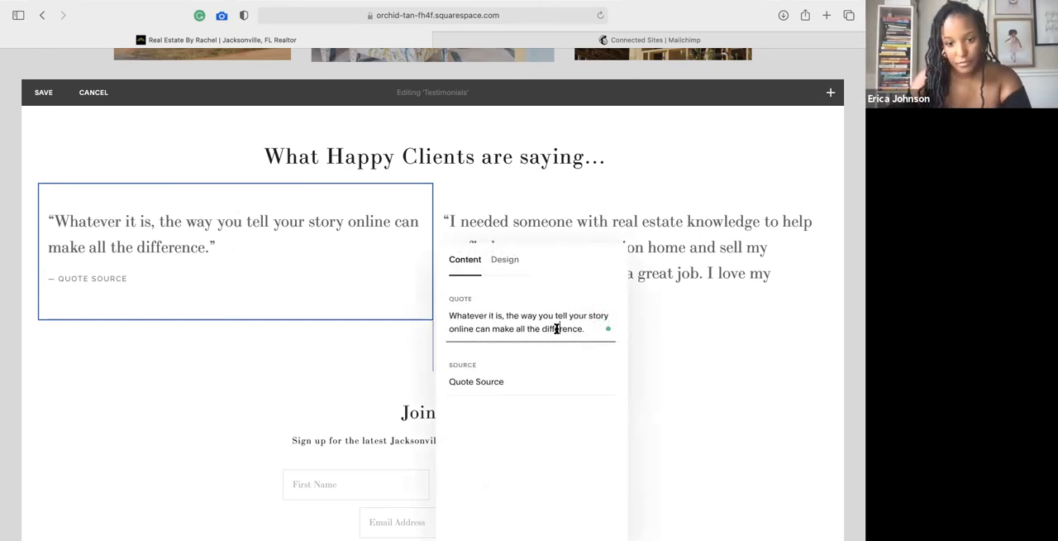
pyautogui.moveTo(582, 330); pyautogui.dragTo(446, 316)
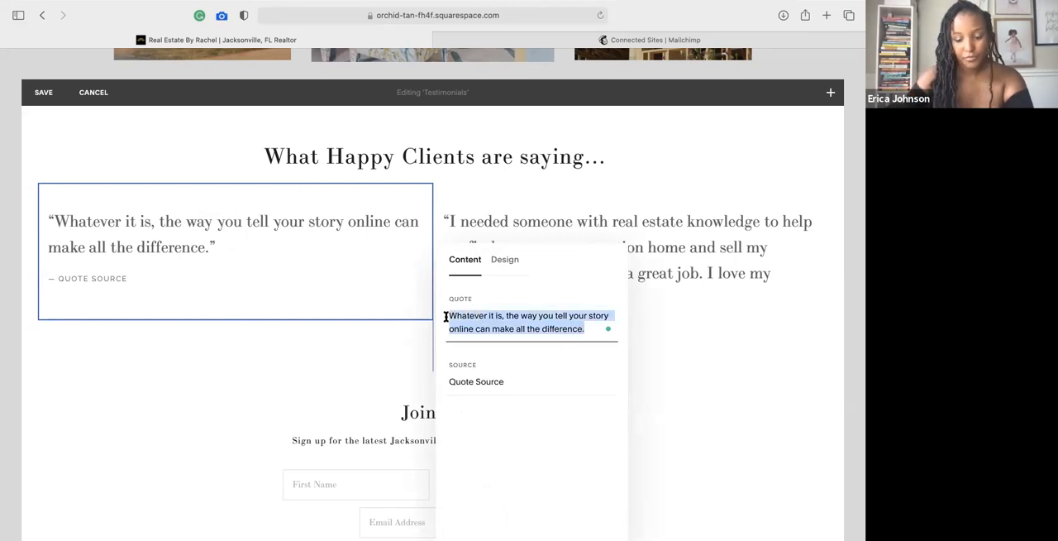
pyautogui.write('J')
pyautogui.press('BackSpace')
pyautogui.write('Ju')
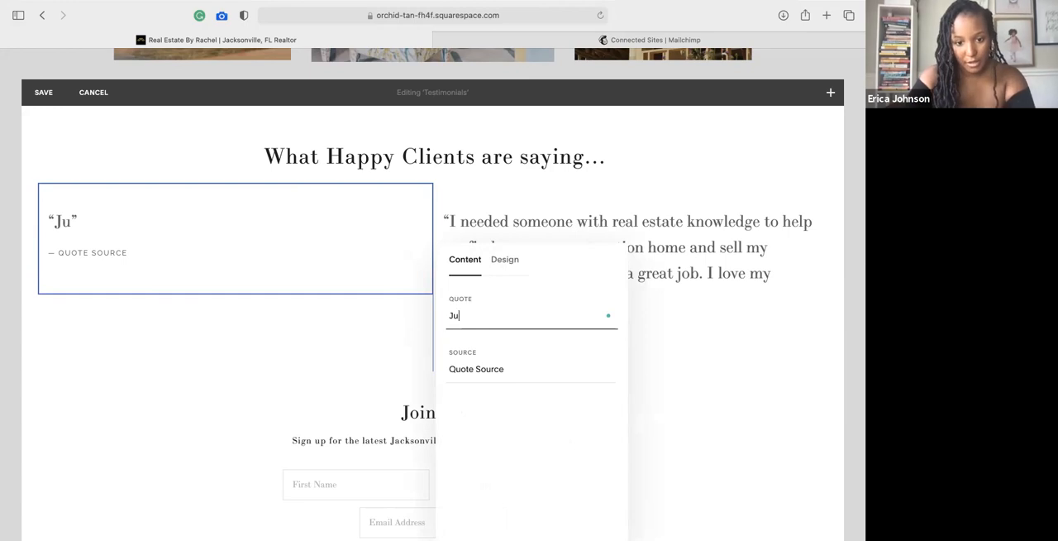
pyautogui.write('st wanted to say tha')
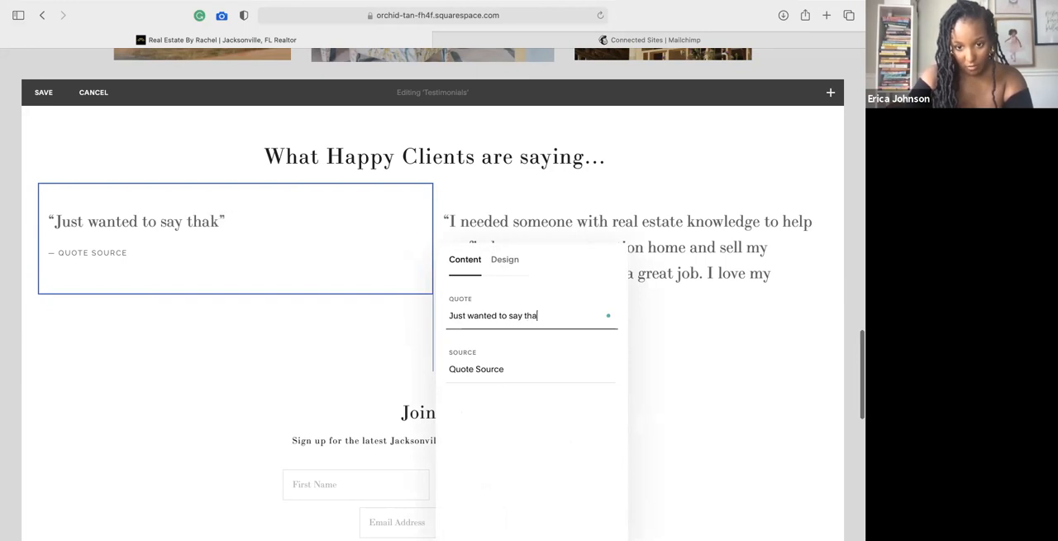
pyautogui.write('nk you for the ')
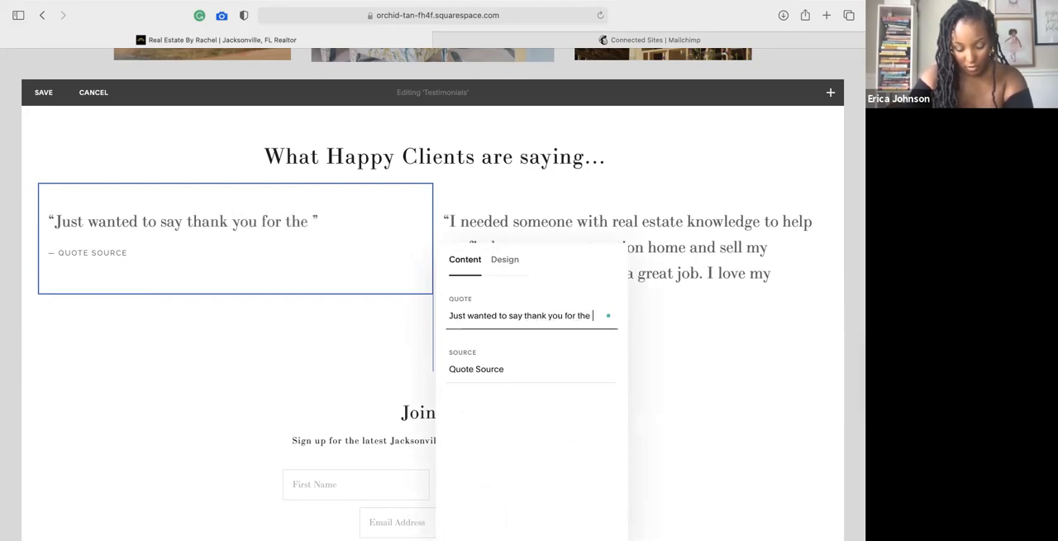
pyautogui.write('work with ')
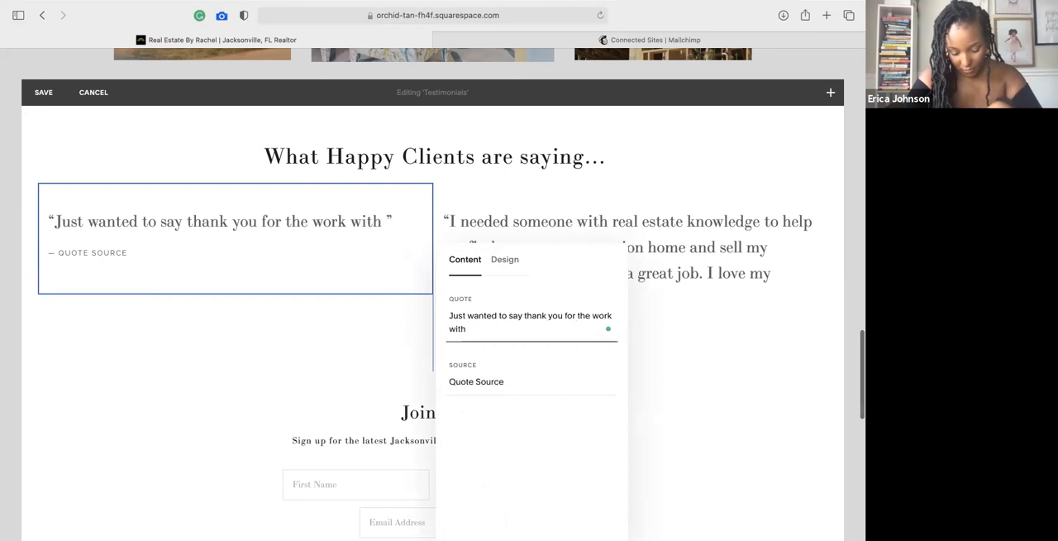
pyautogui.write('helping me get the ')
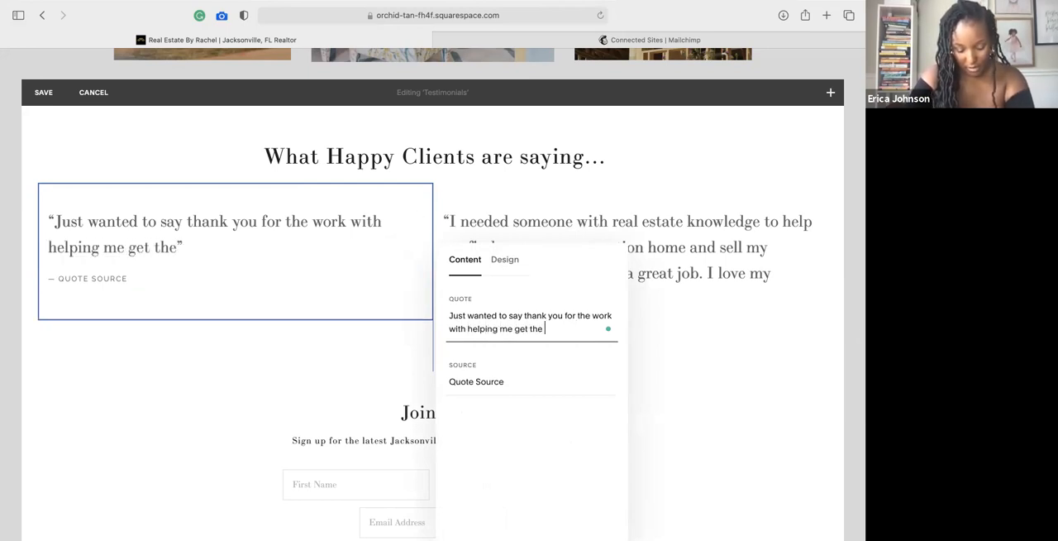
pyautogui.write('19th St')
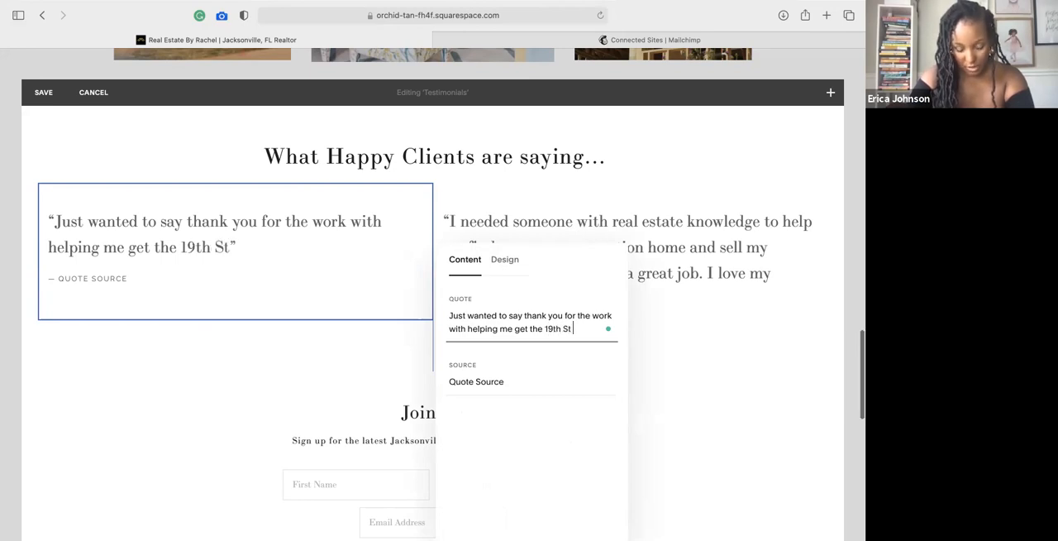
pyautogui.write(' prop')
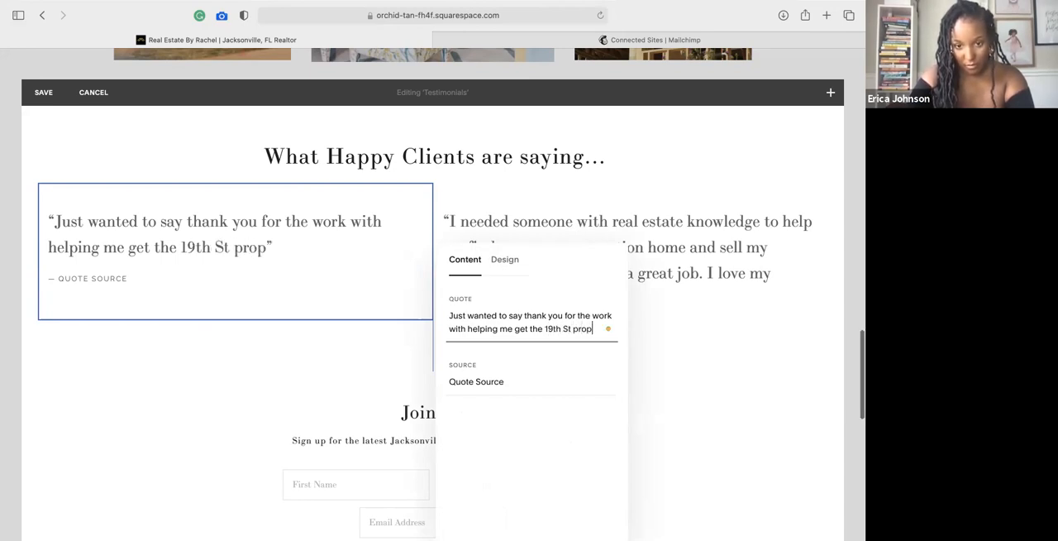
pyautogui.write('erty')
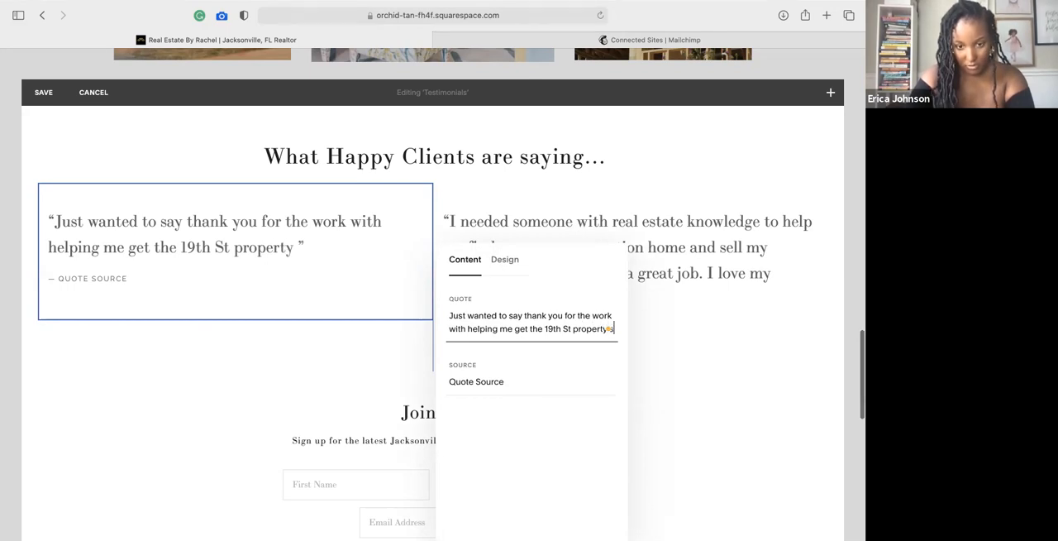
pyautogui.write(' sold.  I really appreci')
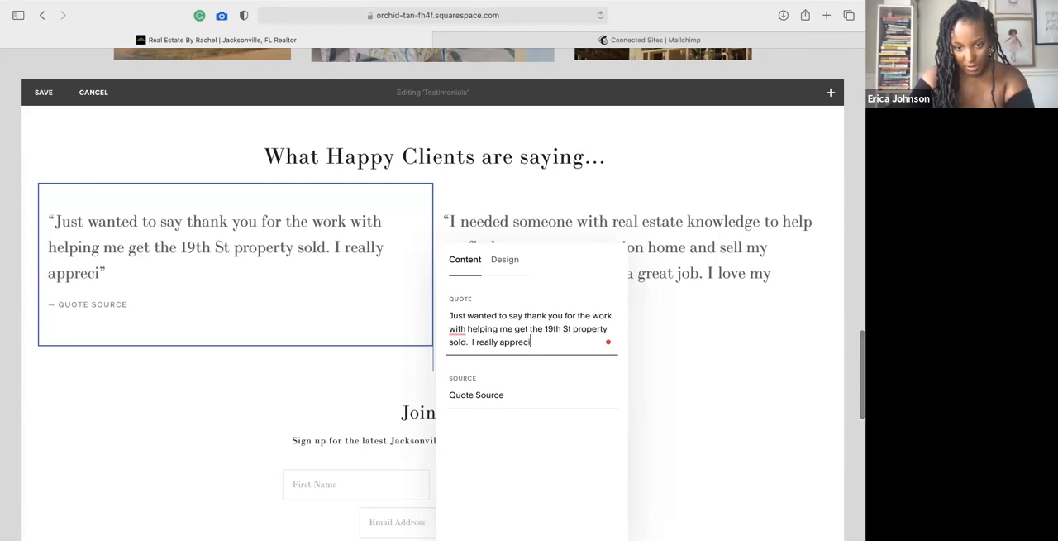
pyautogui.write('ate how you kept me informed')
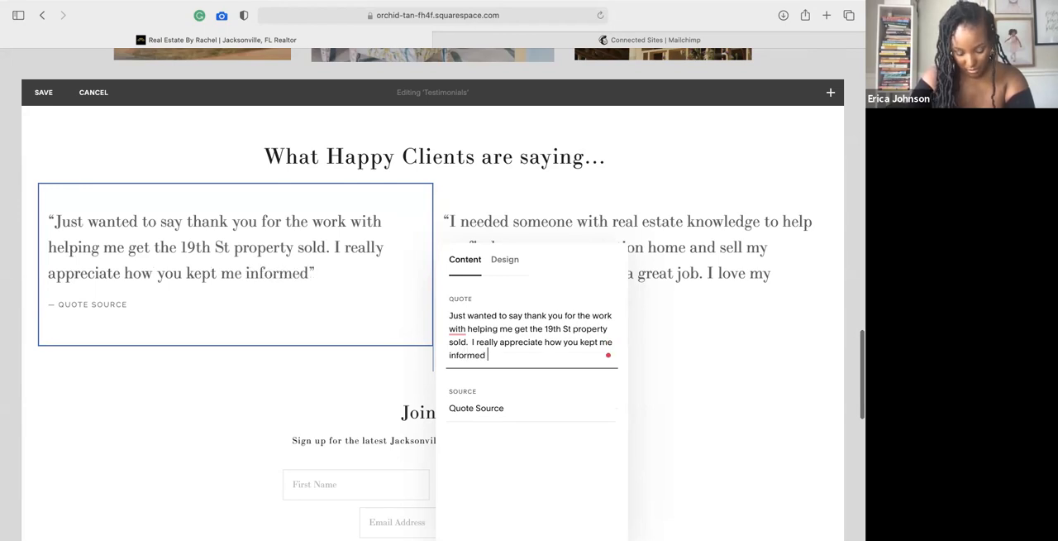
pyautogui.write(' and worked aggrees')
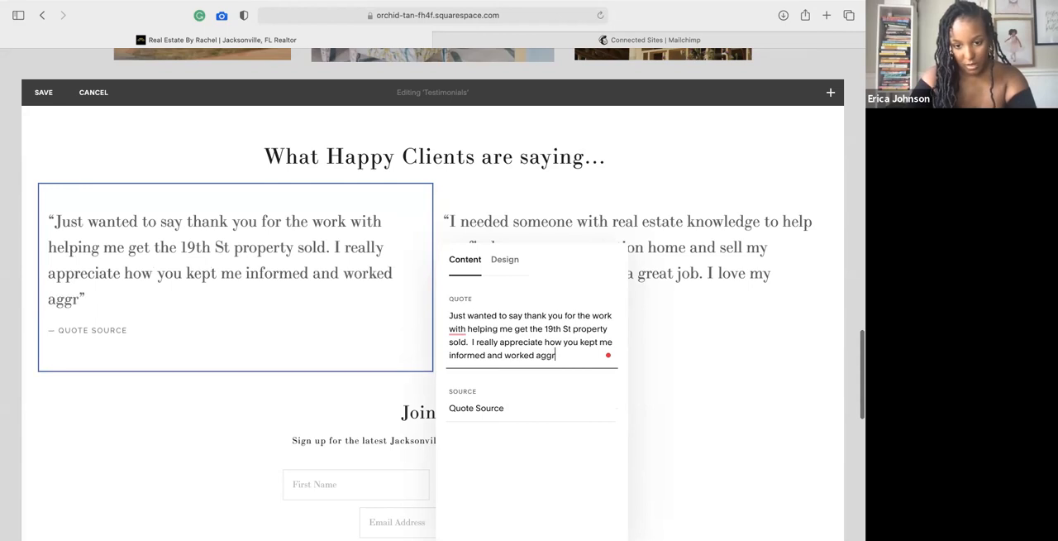
# Continue the quote with "I really appreciate how you kept me informed and worked aggressively to get that done!".
pyautogui.press('BackSpace')
pyautogui.write('ss')
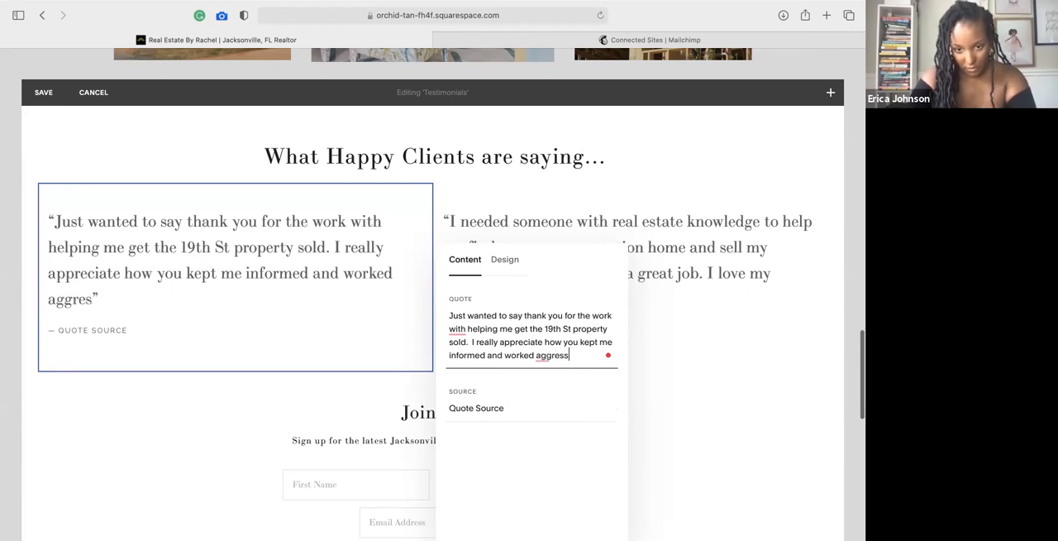
pyautogui.write('ively to ge')
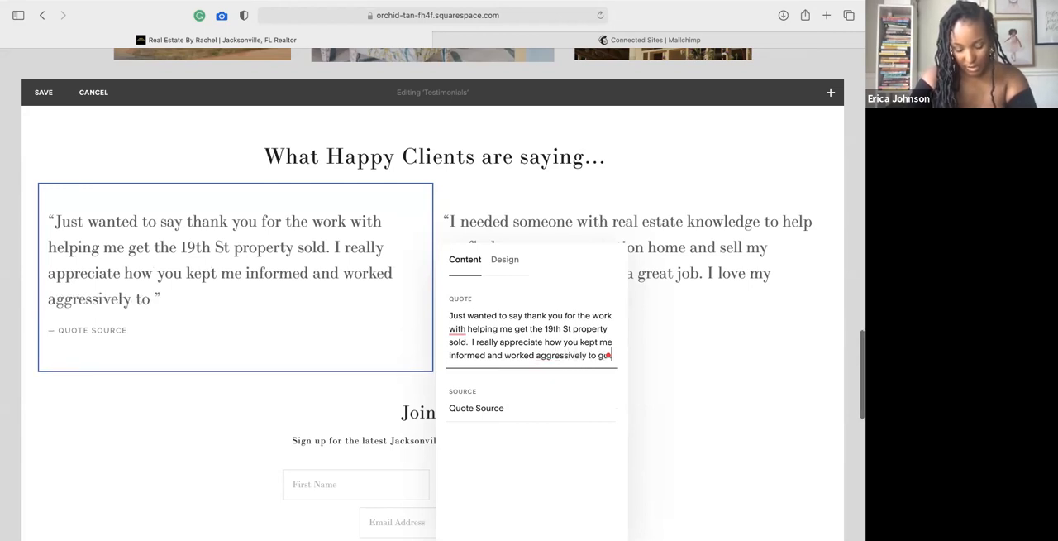
pyautogui.write('t that done!  ')
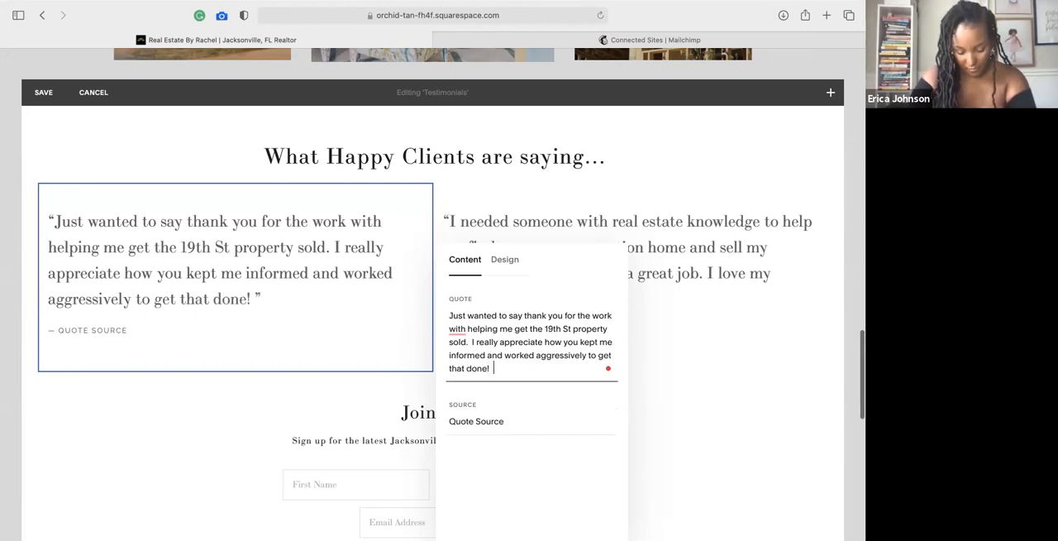
pyautogui.write('Your experience in th')
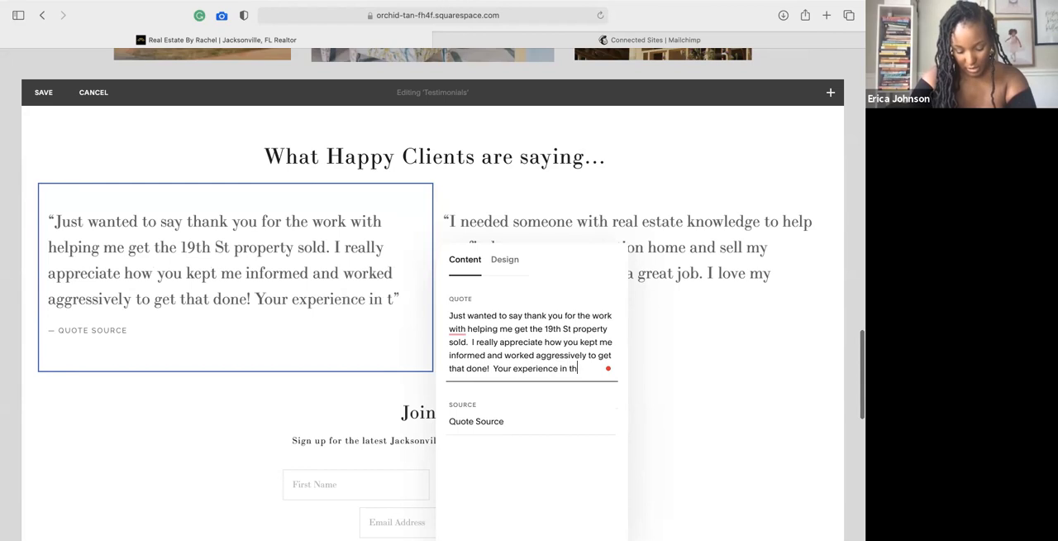
pyautogui.write('is area de')
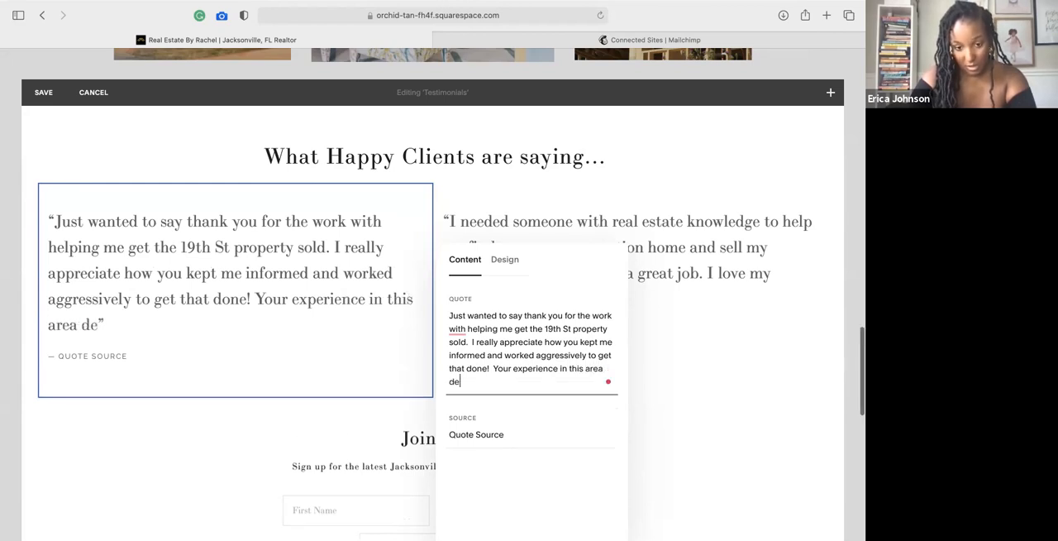
pyautogui.write('finitely sho')
pyautogui.write('w')
# Finish the quote with "Your experience in this area definitely showed itself and was well worth it.".
pyautogui.press('BackSpace')
pyautogui.write('showed itself')
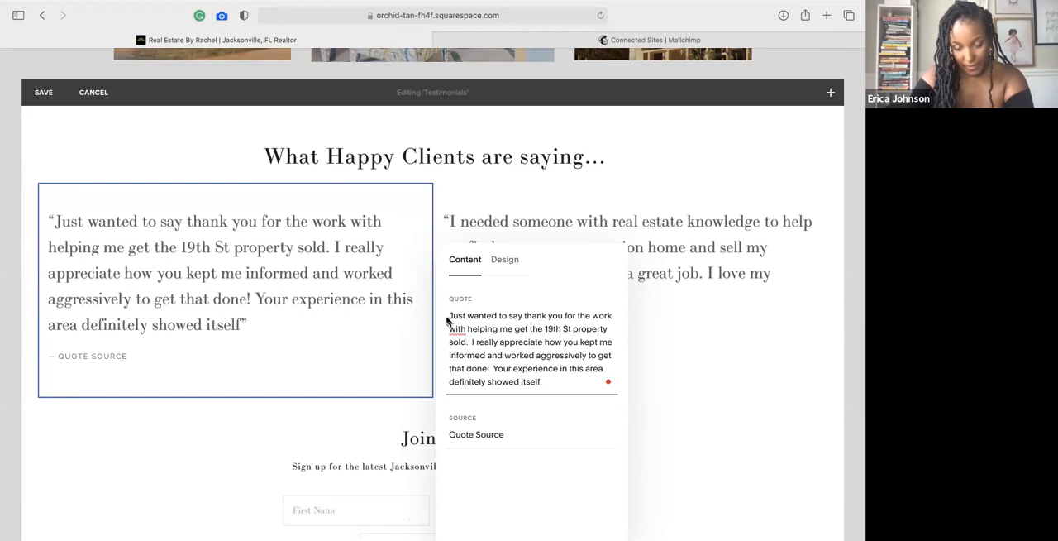
pyautogui.write(' and w')
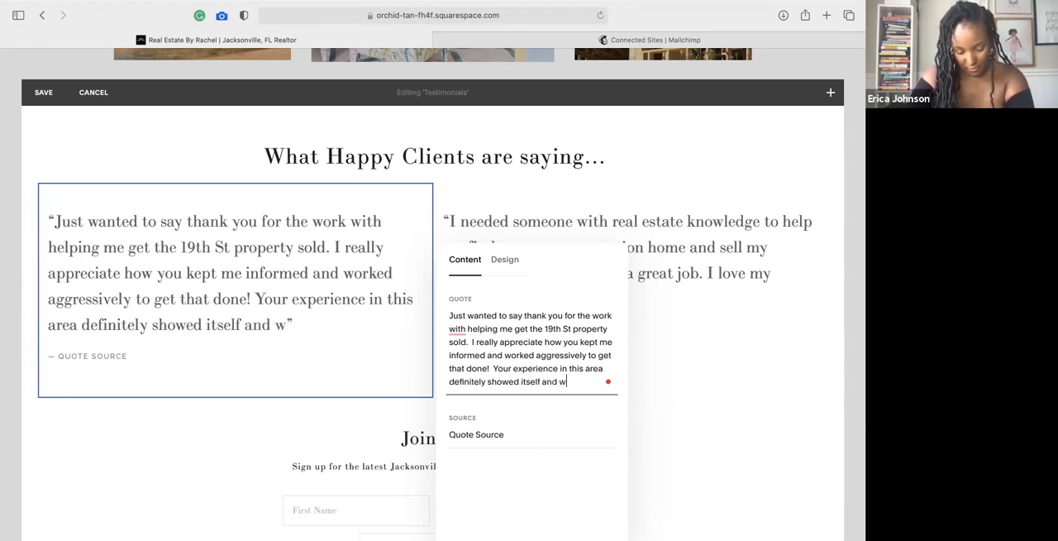
pyautogui.write('as well work')
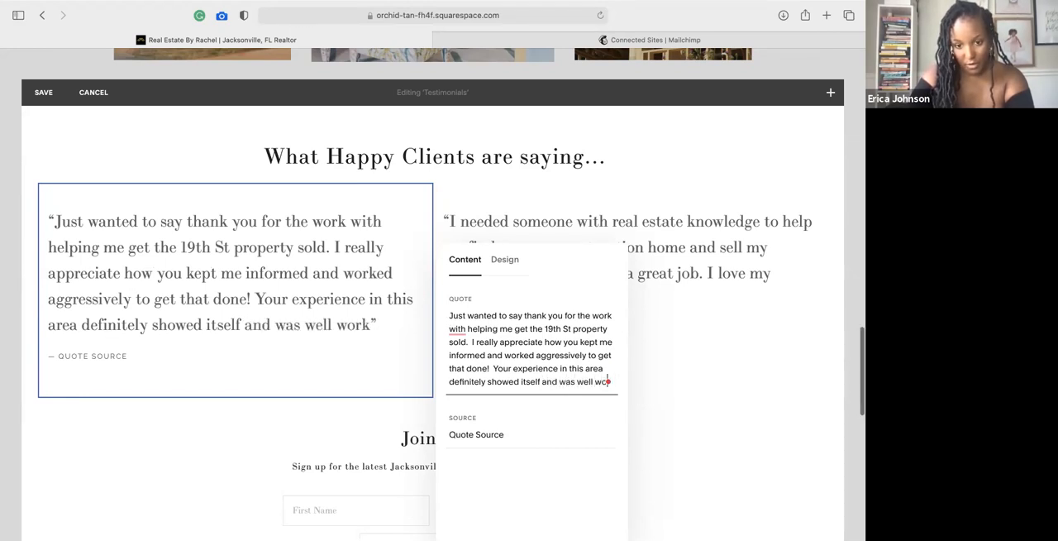
pyautogui.press('BackSpace')
pyautogui.press('BackSpace')
pyautogui.press('BackSpace')
pyautogui.write('orth it.')
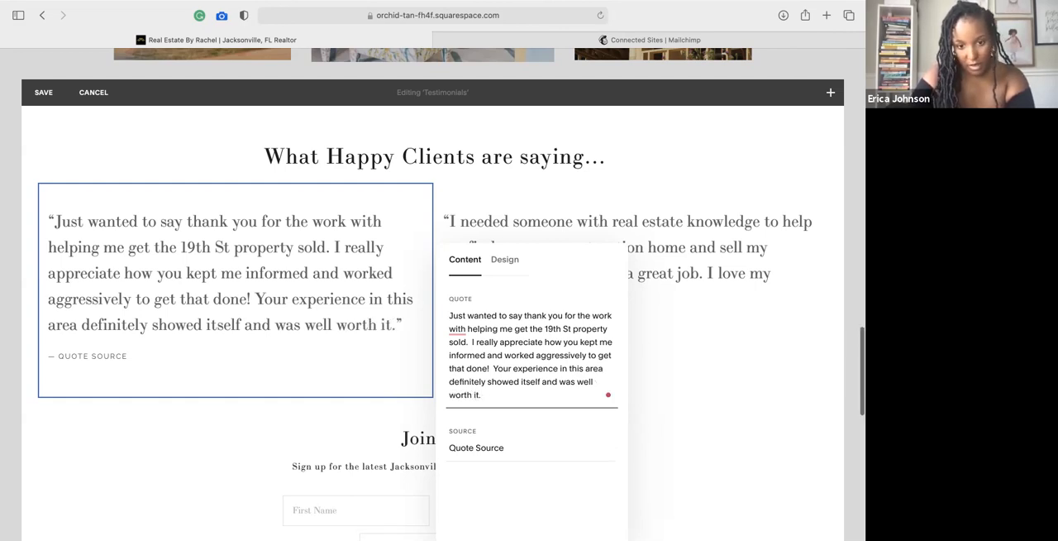
# Replace the quote's placeholder source with the client's first name and last initial, and close the block's settings.
pyautogui.moveTo(507, 446); pyautogui.dragTo(434, 451)
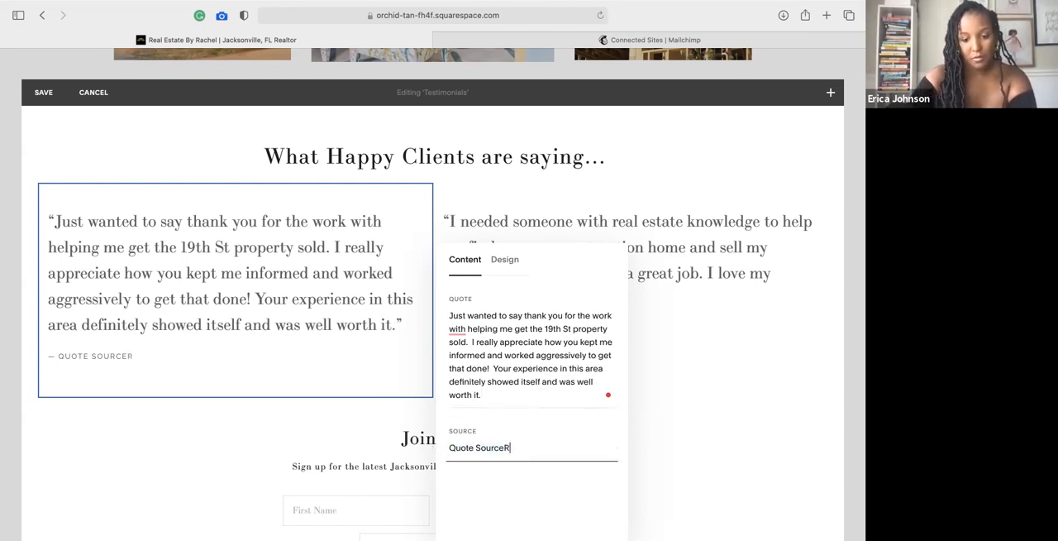
pyautogui.press('BackSpace')
pyautogui.press('BackSpace')
pyautogui.press('BackSpace')
pyautogui.press('BackSpace')
pyautogui.press('BackSpace')
pyautogui.press('BackSpace')
pyautogui.press('BackSpace')
pyautogui.press('BackSpace')
pyautogui.press('BackSpace')
pyautogui.press('BackSpace')
pyautogui.press('BackSpace')
pyautogui.press('BackSpace')
pyautogui.press('BackSpace')
pyautogui.press('BackSpace')
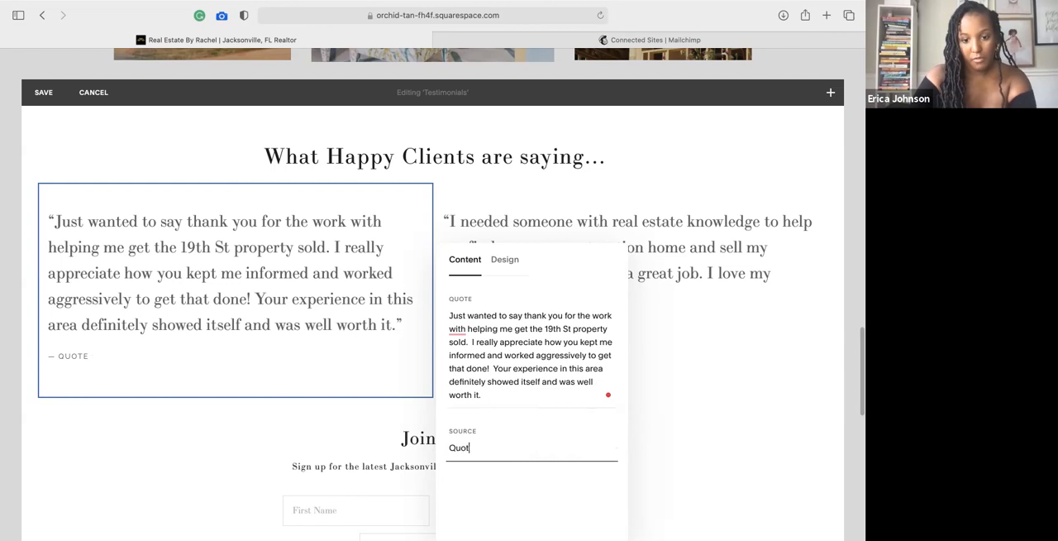
pyautogui.write('Rob W.')
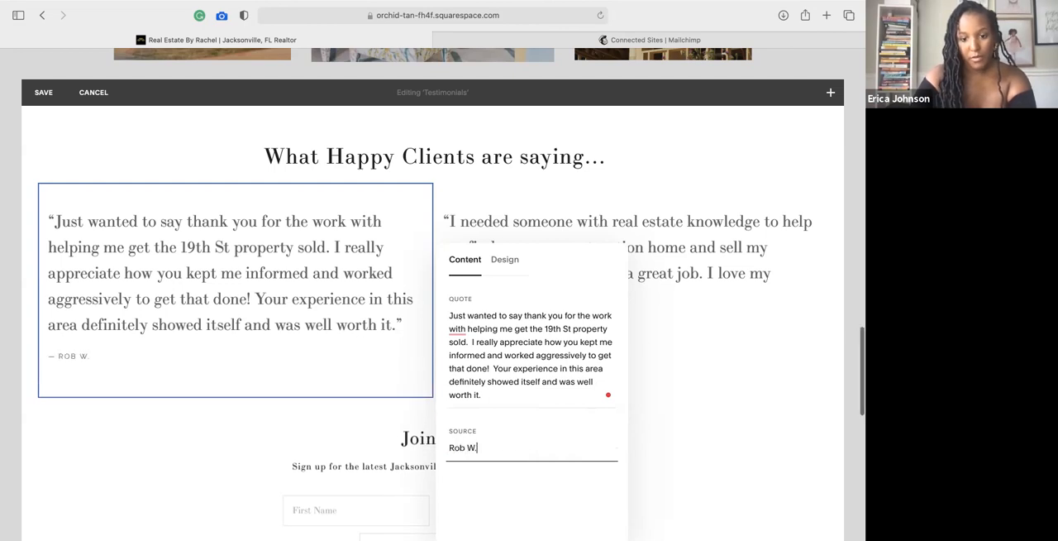
pyautogui.click(653, 447)
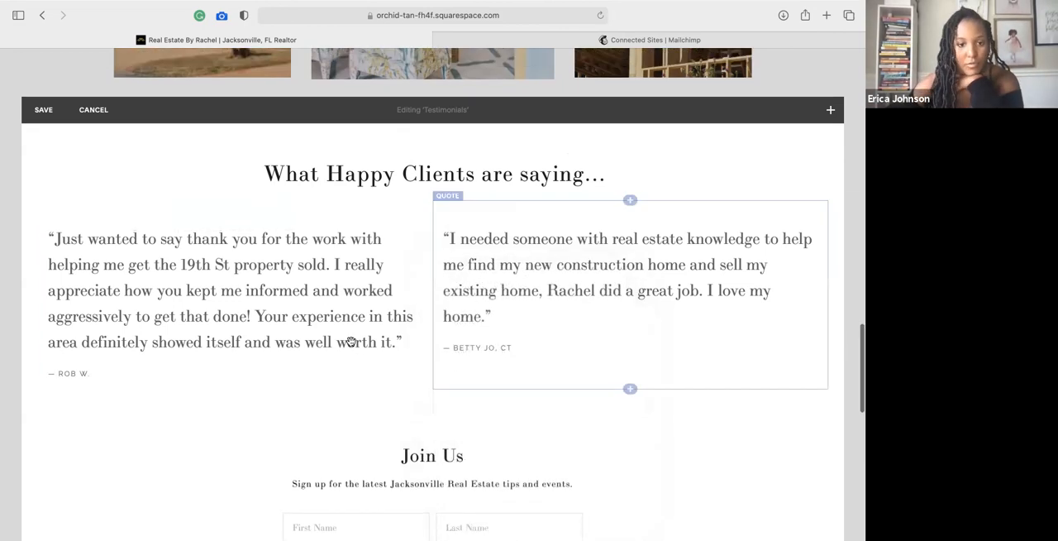
# Save the Testimonials section and review how the two client quotes sit on the page.
pyautogui.scroll(10, 328, 341)
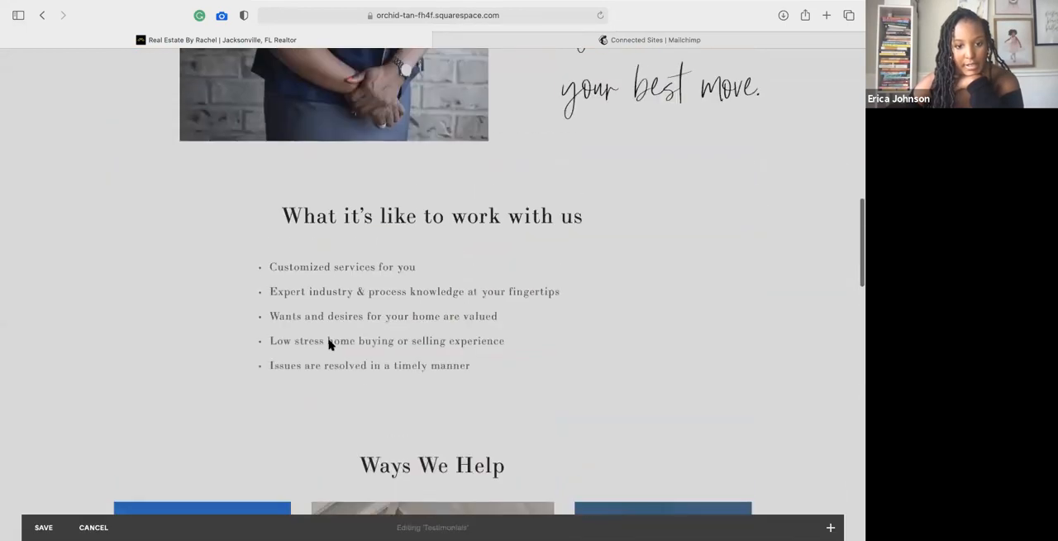
pyautogui.scroll(-8, 328, 343)
pyautogui.scroll(-1, 328, 344)
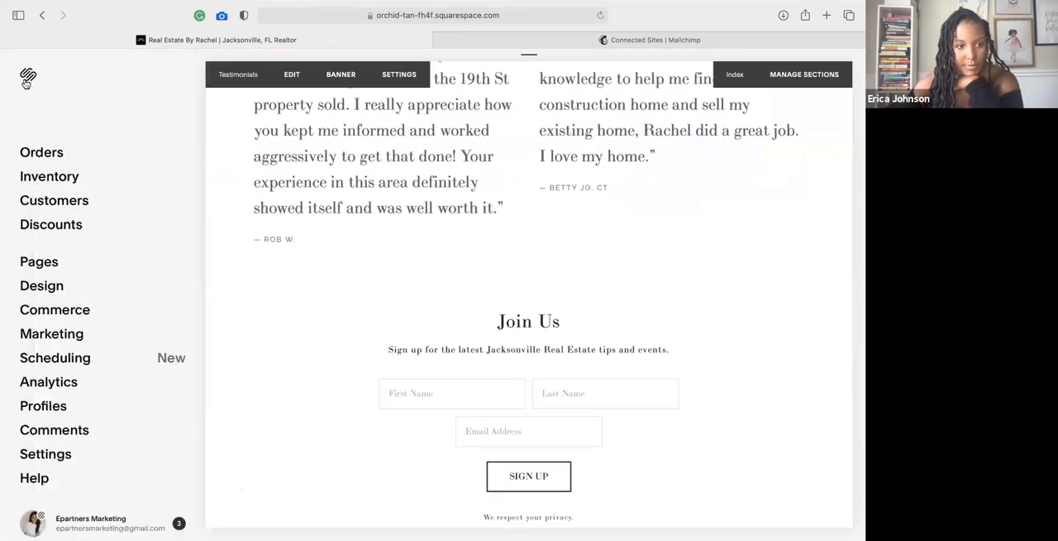
# Leave the real estate site, open the DouBaby Essentials website from the dashboard and show its About page.
pyautogui.click(27, 78)
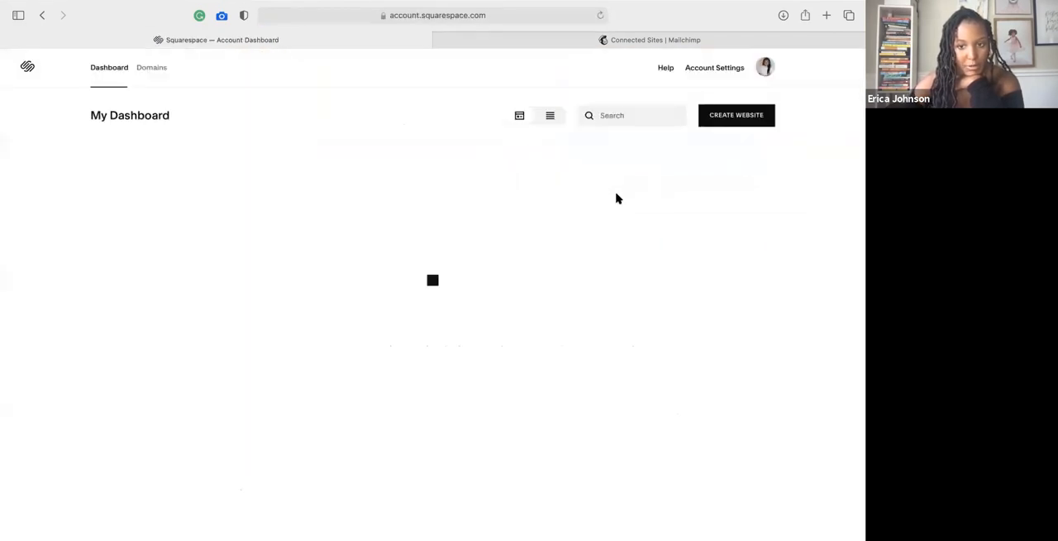
pyautogui.click(355, 404)
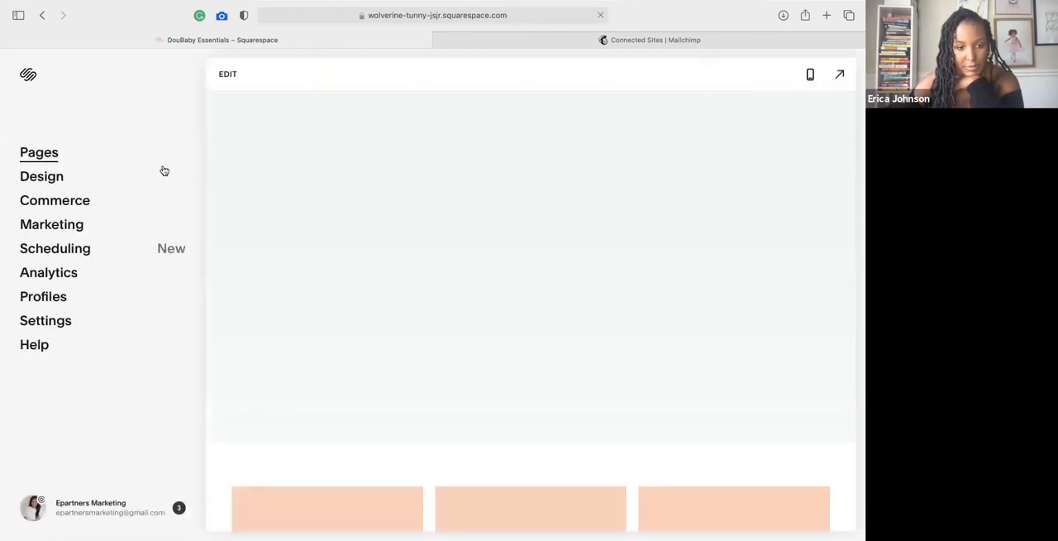
pyautogui.scroll(-2, 92, 371)
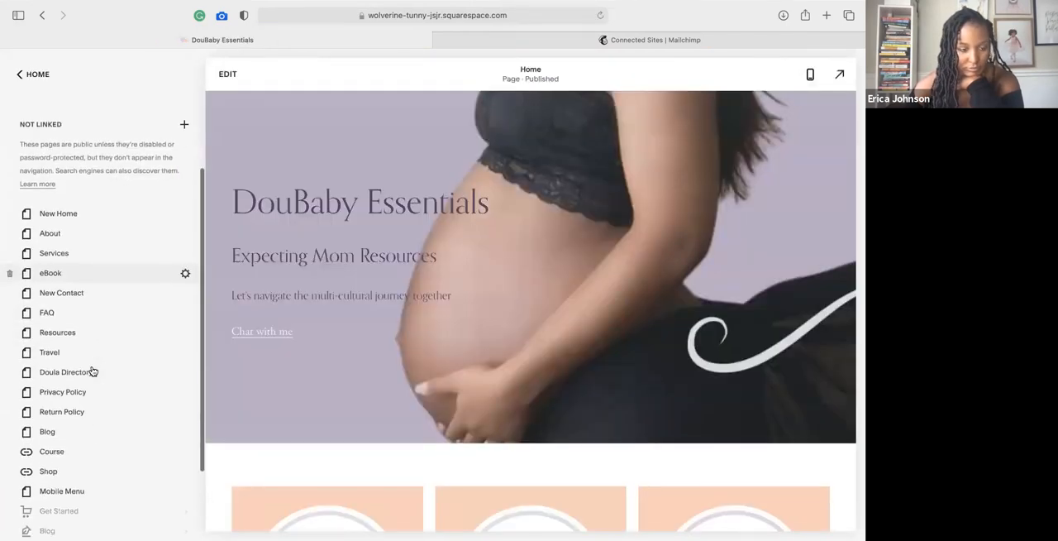
pyautogui.click(78, 229)
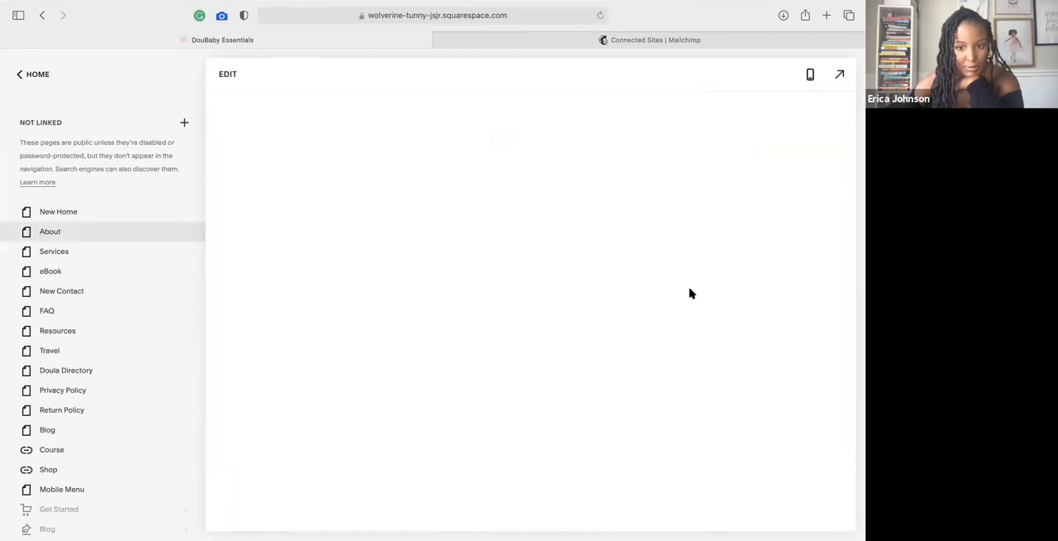
# Find the Happy Moms section on the About page and put the page into editing mode.
pyautogui.scroll(-10, 622, 309)
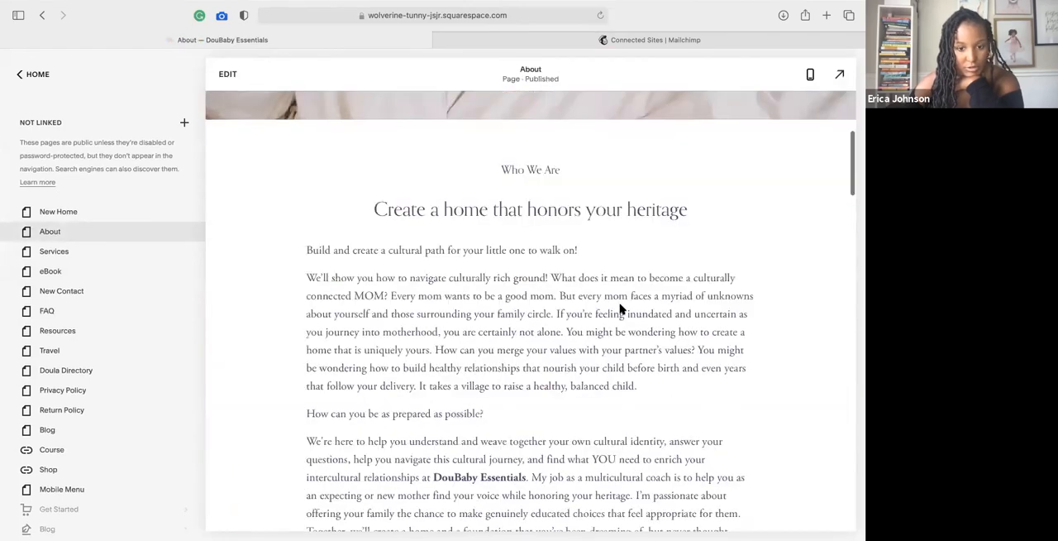
pyautogui.scroll(-15, 621, 309)
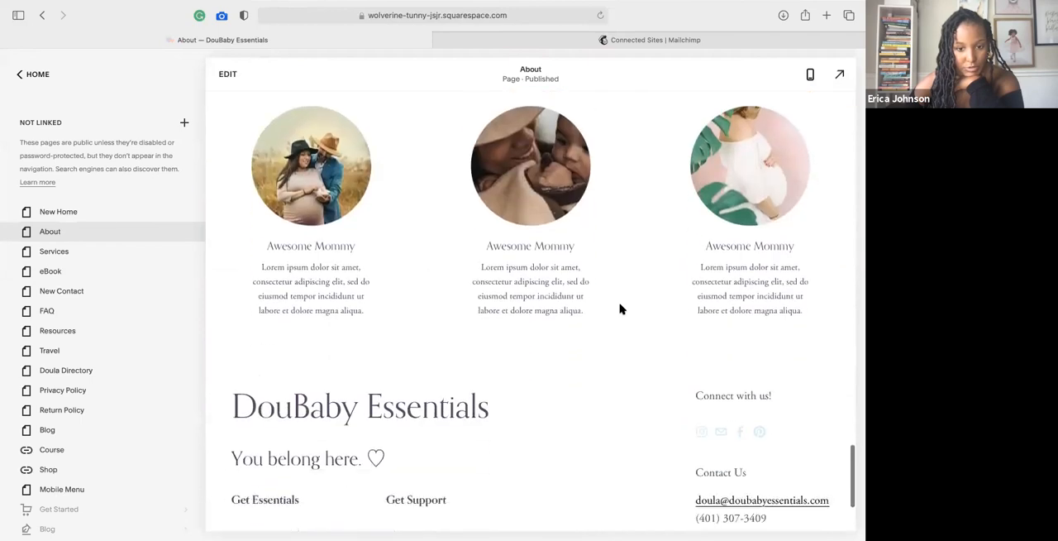
pyautogui.scroll(2, 621, 309)
pyautogui.click(227, 74)
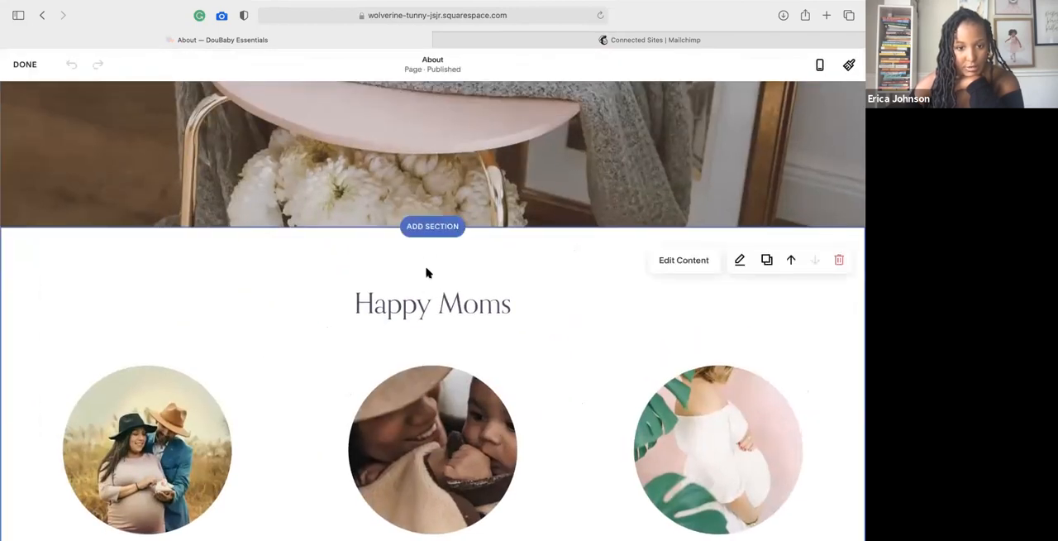
# Start adding a section above Happy Moms and look through the available section categories.
pyautogui.click(431, 224)
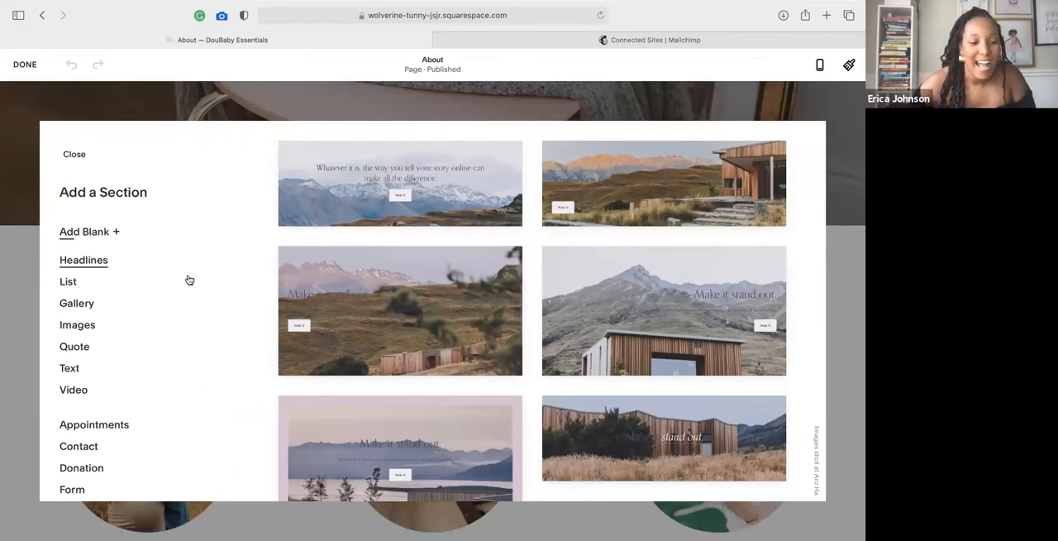
pyautogui.scroll(-2, 189, 279)
pyautogui.scroll(2, 141, 248)
pyautogui.scroll(-1, 96, 289)
pyautogui.scroll(-10, 97, 299)
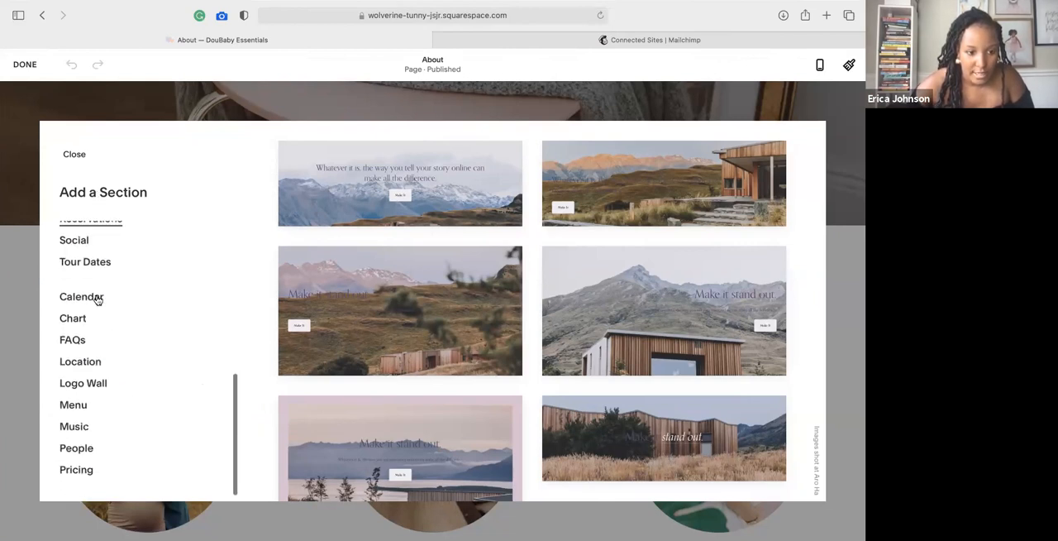
pyautogui.scroll(2, 92, 387)
pyautogui.scroll(1, 89, 395)
pyautogui.scroll(-2, 89, 447)
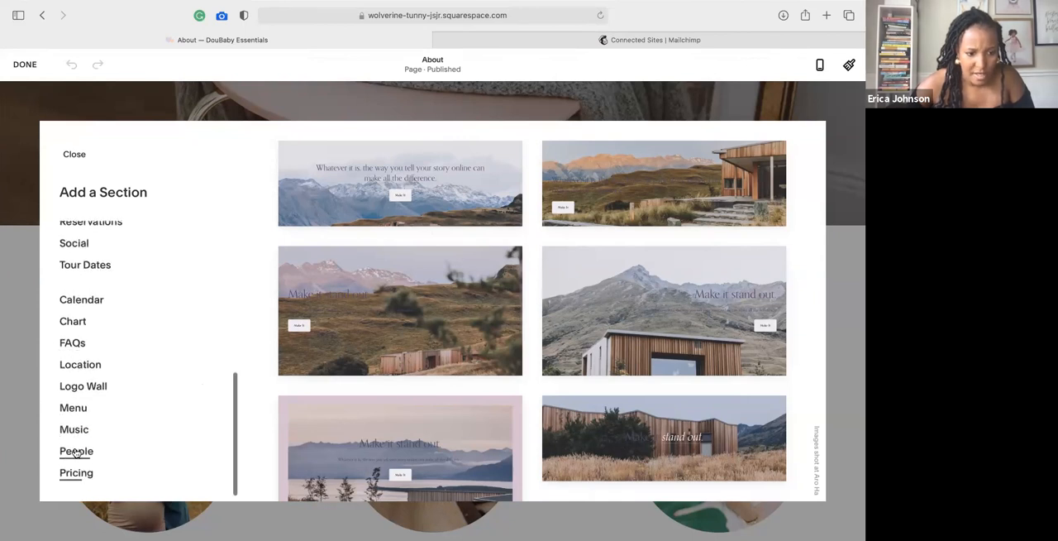
# Examine the People section layouts as a possible format for client testimonials.
pyautogui.click(76, 452)
pyautogui.scroll(-3, 463, 345)
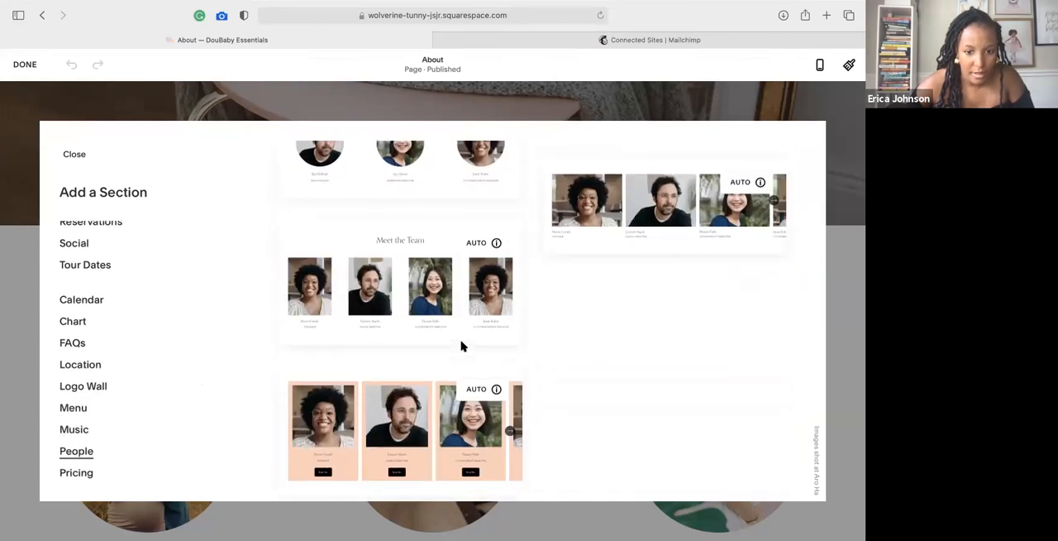
pyautogui.scroll(3, 462, 346)
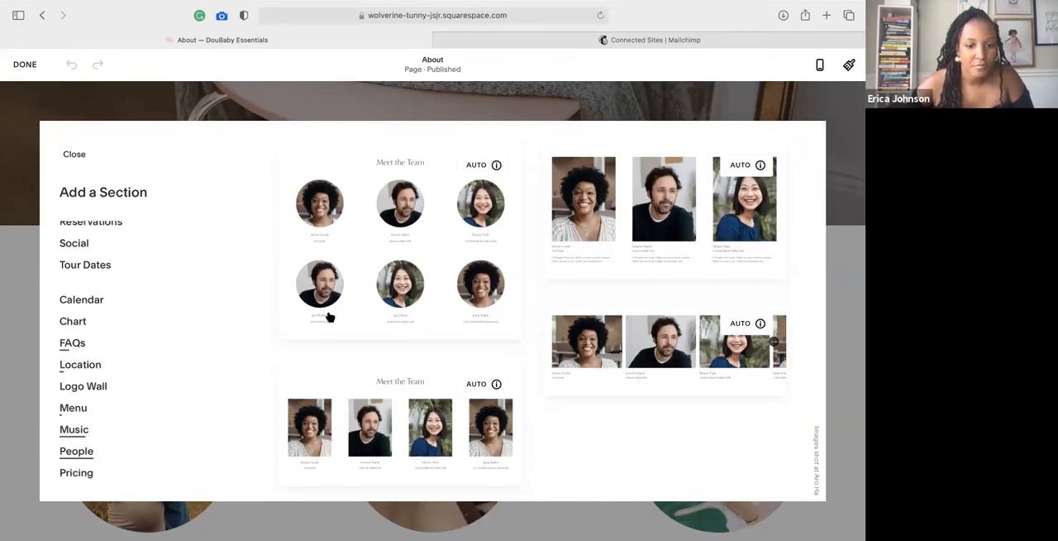
# Check the Music and Pricing section layouts.
pyautogui.click(80, 424)
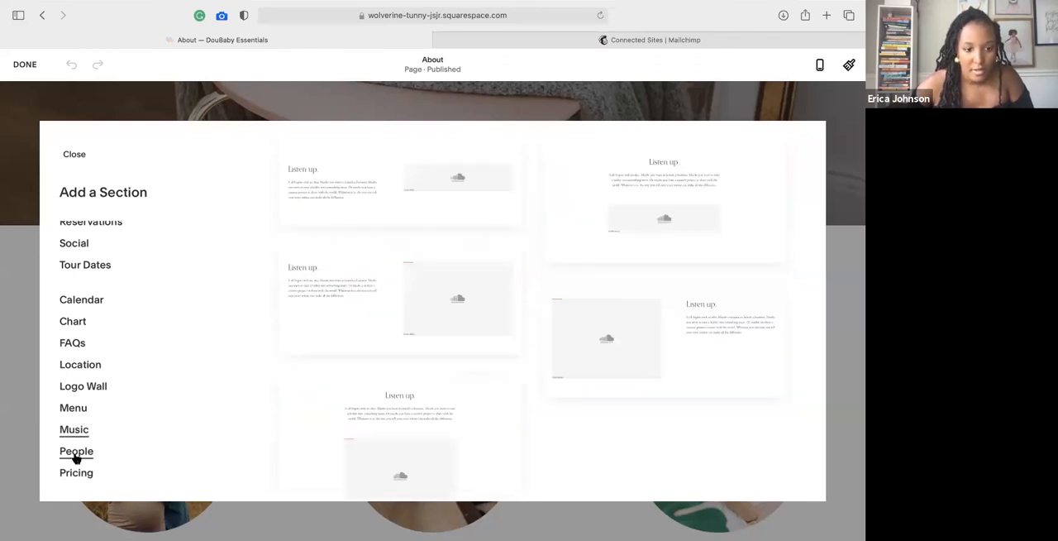
pyautogui.click(76, 454)
pyautogui.click(74, 472)
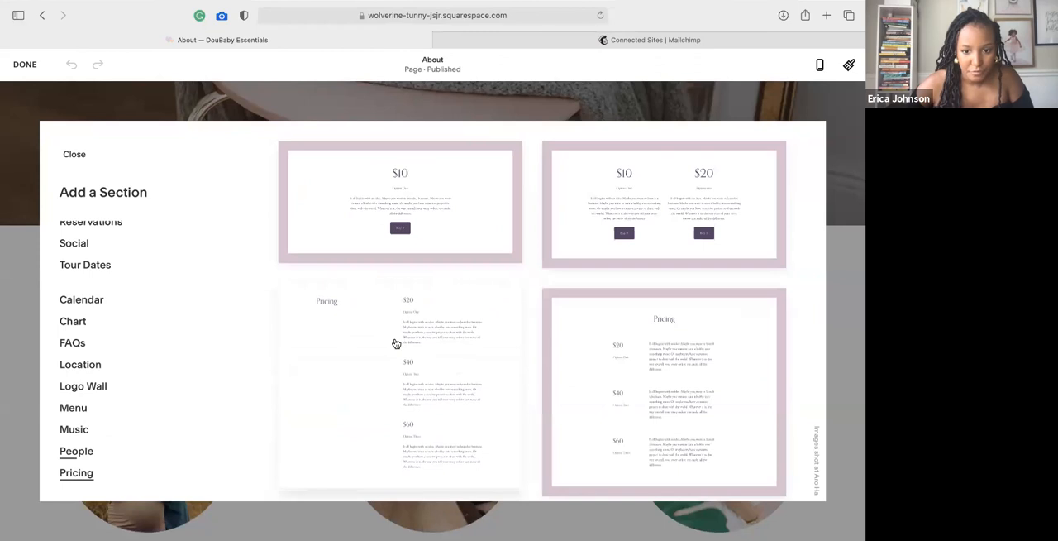
pyautogui.scroll(-10, 396, 343)
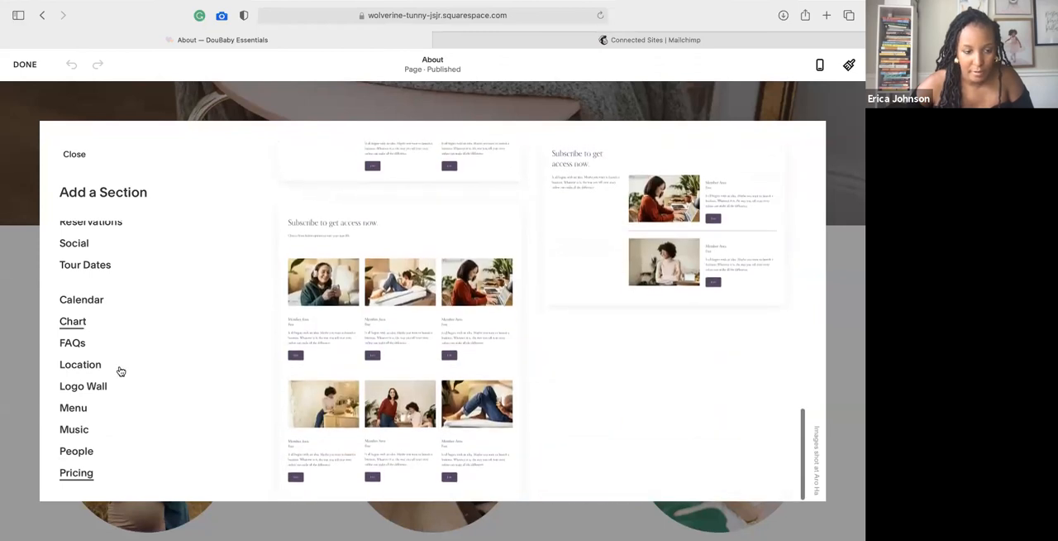
pyautogui.scroll(8, 116, 371)
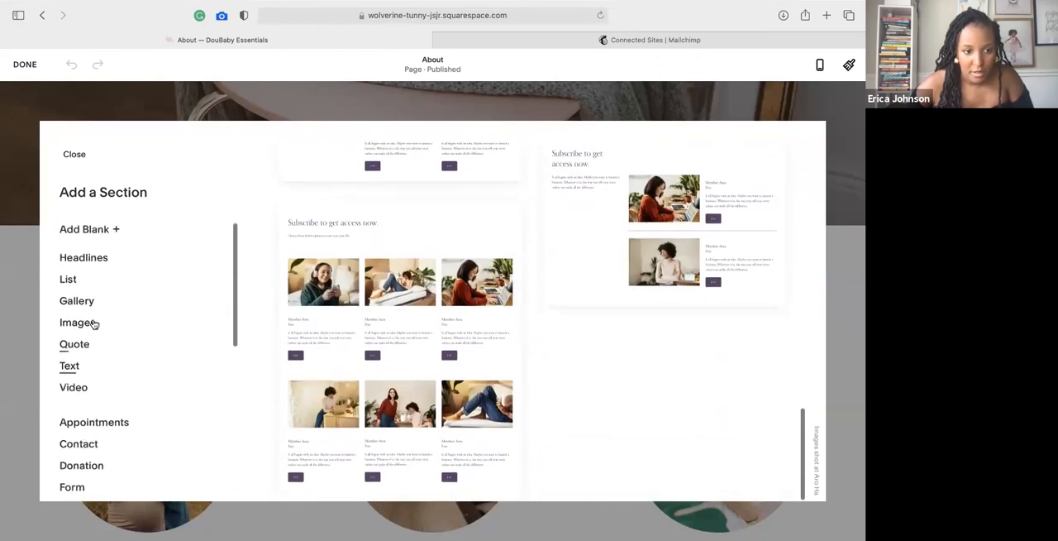
# Look over the Headlines and Gallery section layouts.
pyautogui.click(76, 261)
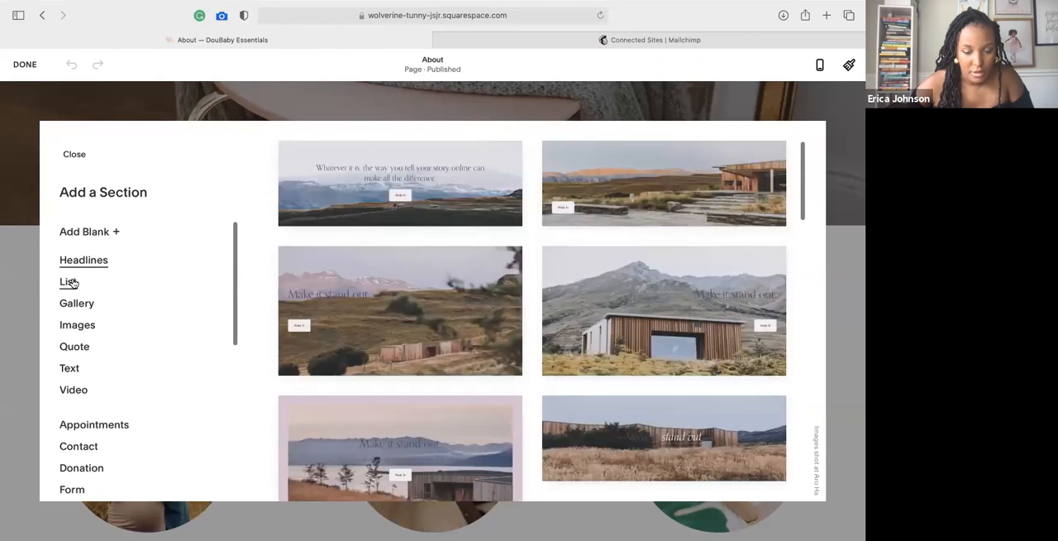
pyautogui.click(77, 303)
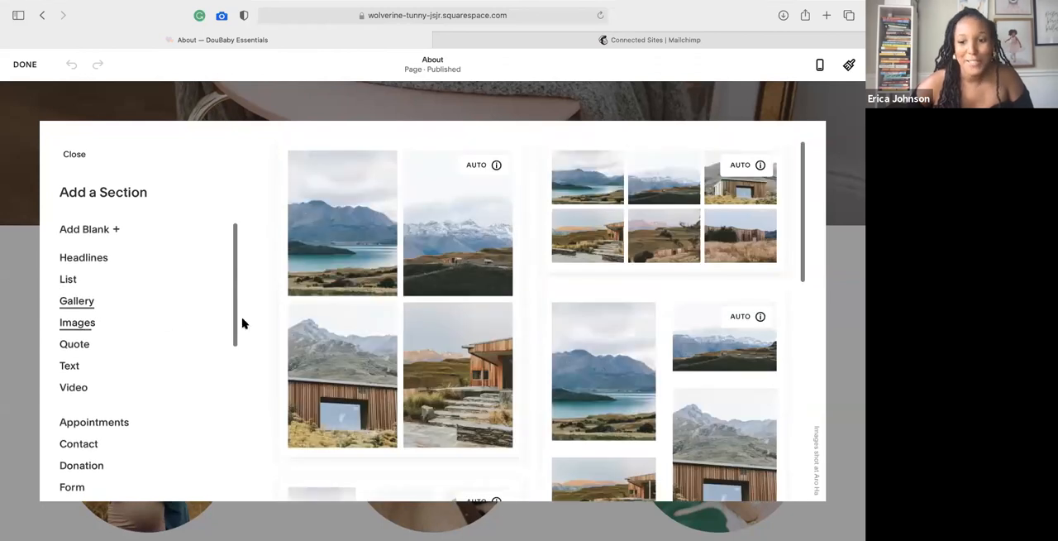
pyautogui.scroll(-10, 326, 300)
pyautogui.scroll(-3, 68, 326)
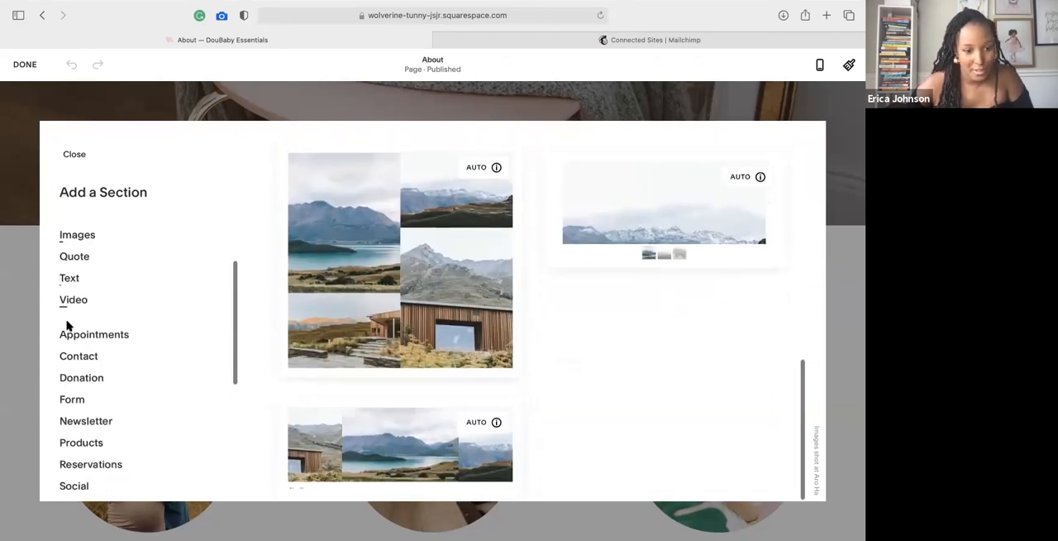
# Examine the Quote section layouts, including the multi-column and image-with-quote designs.
pyautogui.click(73, 258)
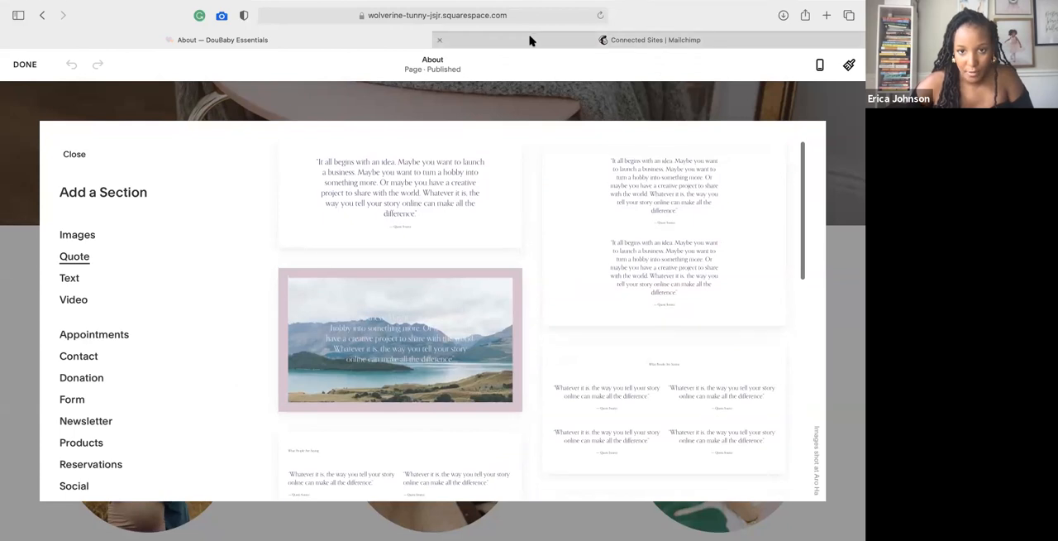
pyautogui.scroll(-5, 460, 279)
pyautogui.scroll(1, 451, 274)
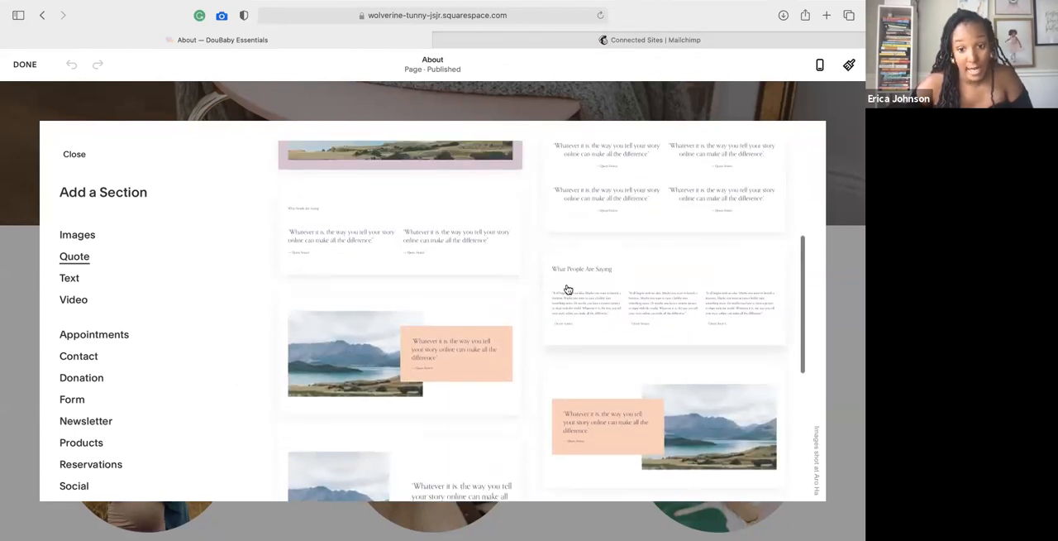
pyautogui.scroll(-5, 662, 332)
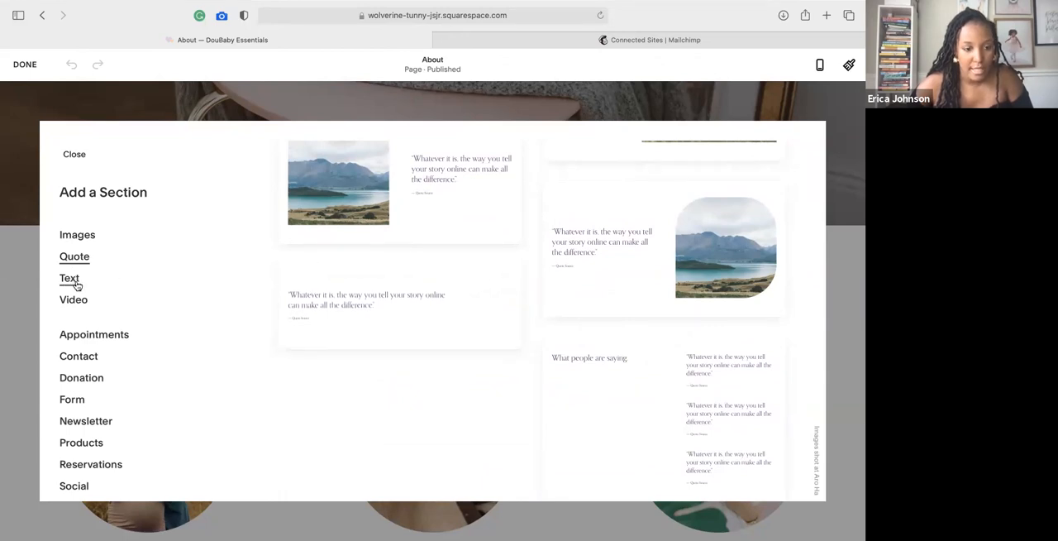
# Look through the Text section layouts.
pyautogui.click(199, 284)
pyautogui.scroll(-6, 472, 300)
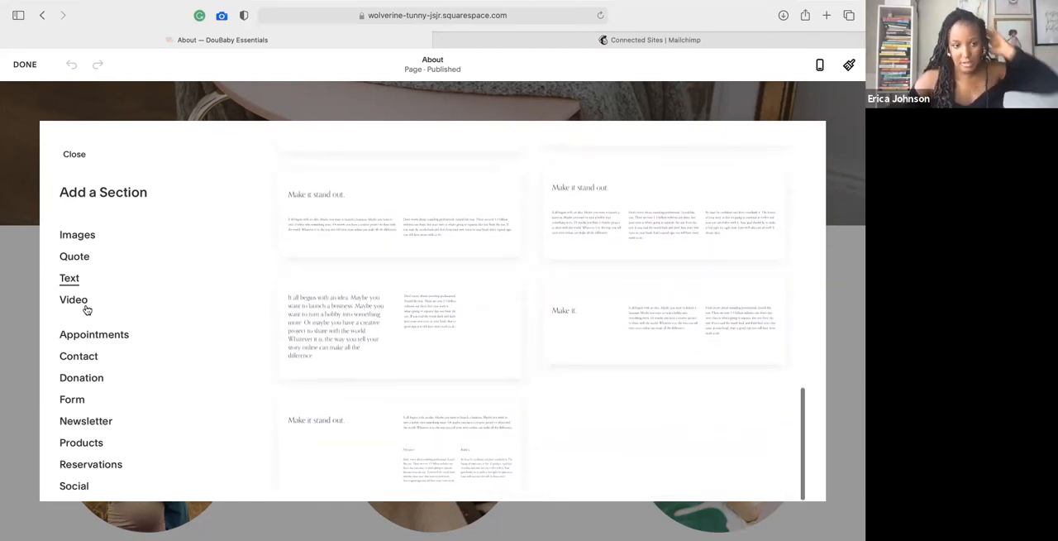
pyautogui.scroll(-2, 86, 309)
pyautogui.scroll(4, 87, 300)
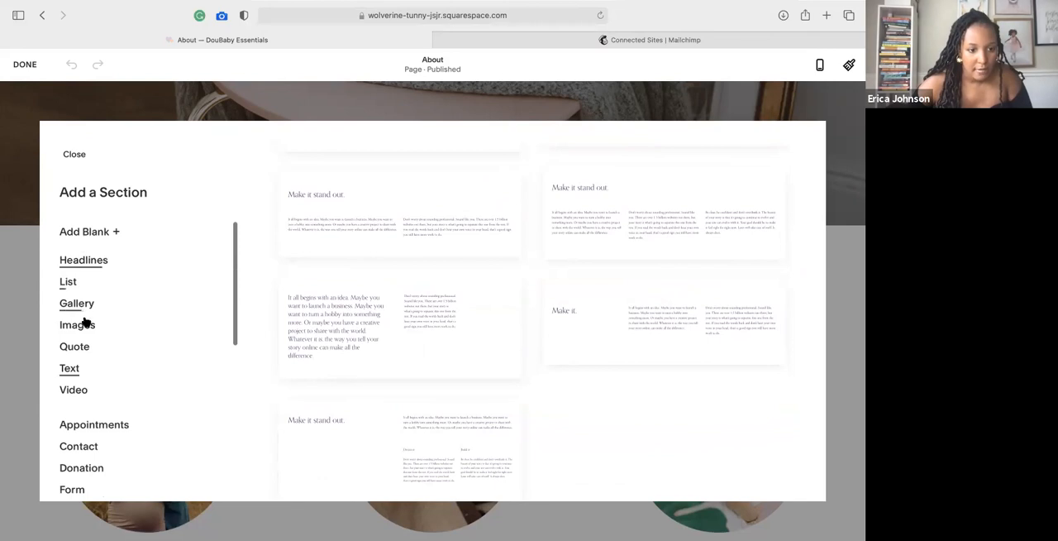
# Look through the Images section layouts that pair pictures with text.
pyautogui.click(166, 328)
pyautogui.scroll(-8, 465, 293)
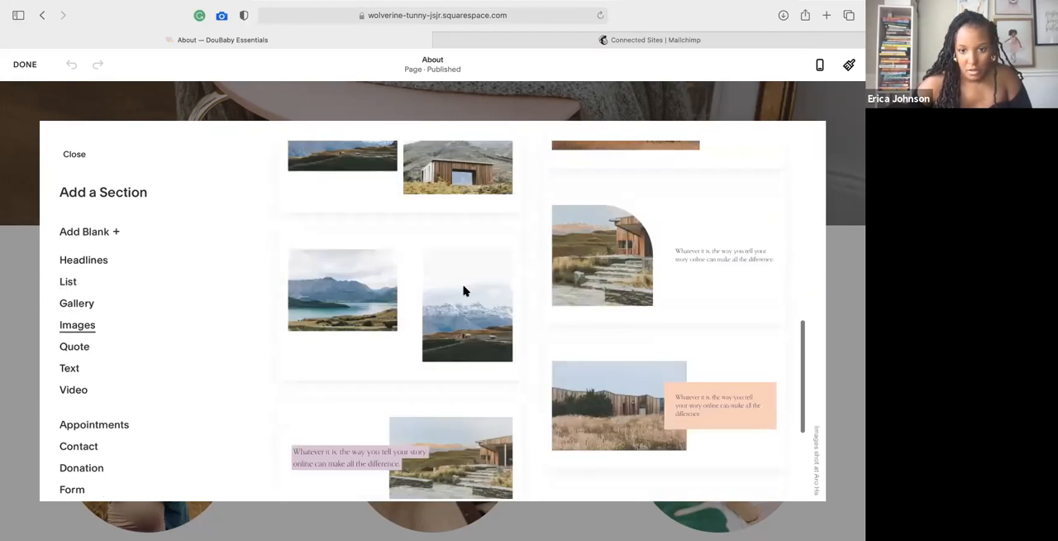
pyautogui.scroll(-3, 491, 371)
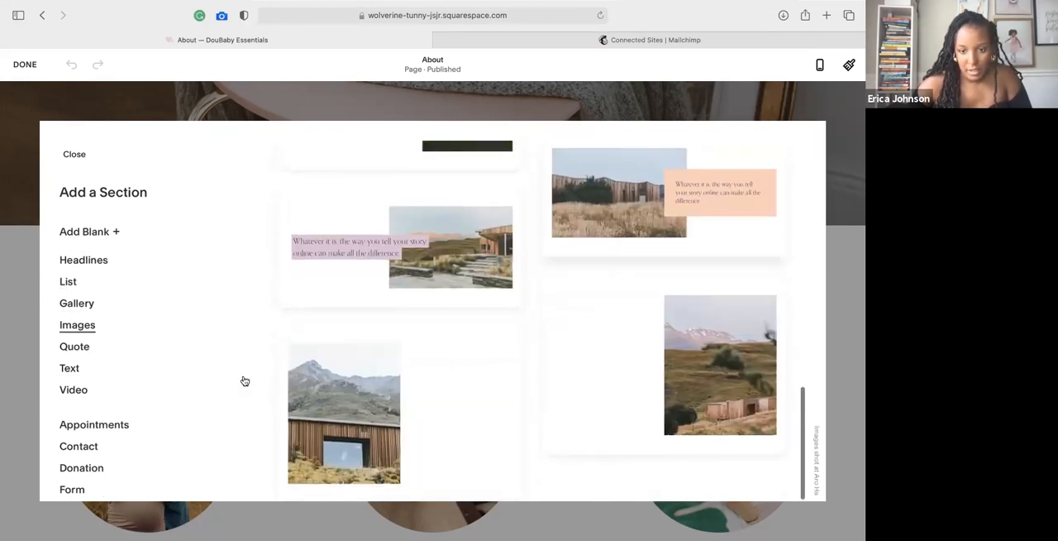
# Check the remaining section categories, close the section picker without adding anything and view the existing Happy Moms section.
pyautogui.scroll(-3, 124, 369)
pyautogui.scroll(-2, 124, 369)
pyautogui.scroll(3, 124, 369)
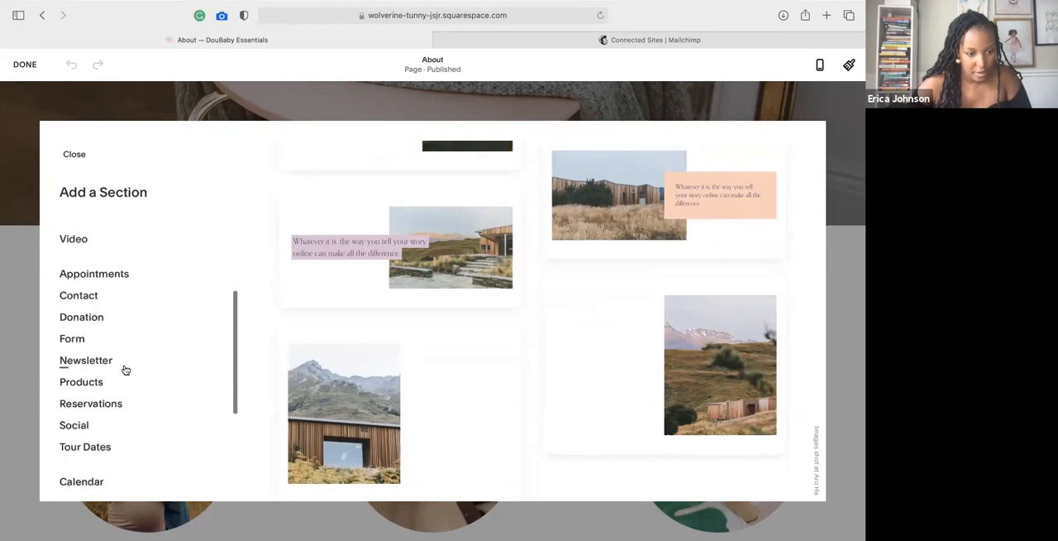
pyautogui.scroll(-5, 124, 368)
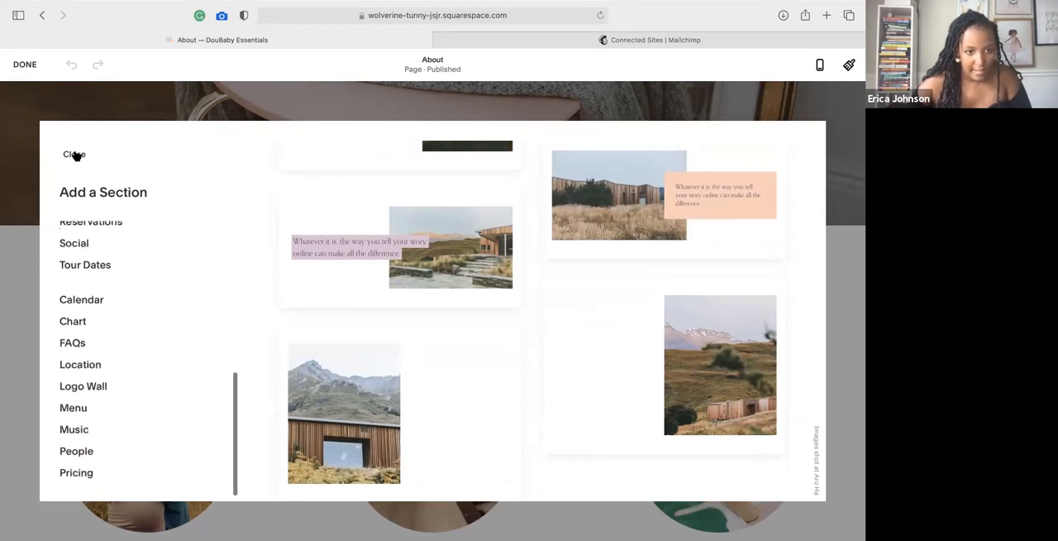
pyautogui.scroll(-3, 234, 291)
pyautogui.scroll(1, 234, 291)
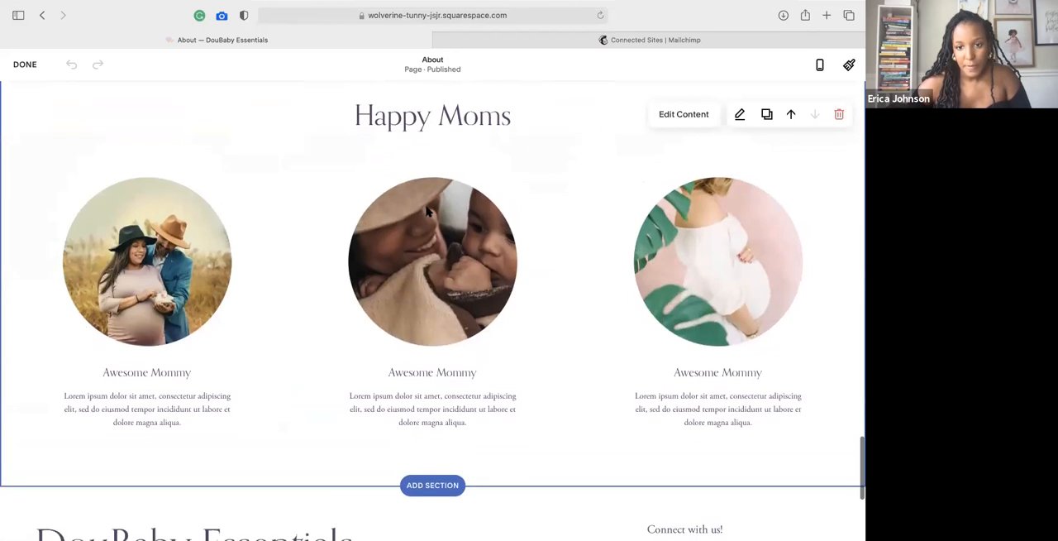